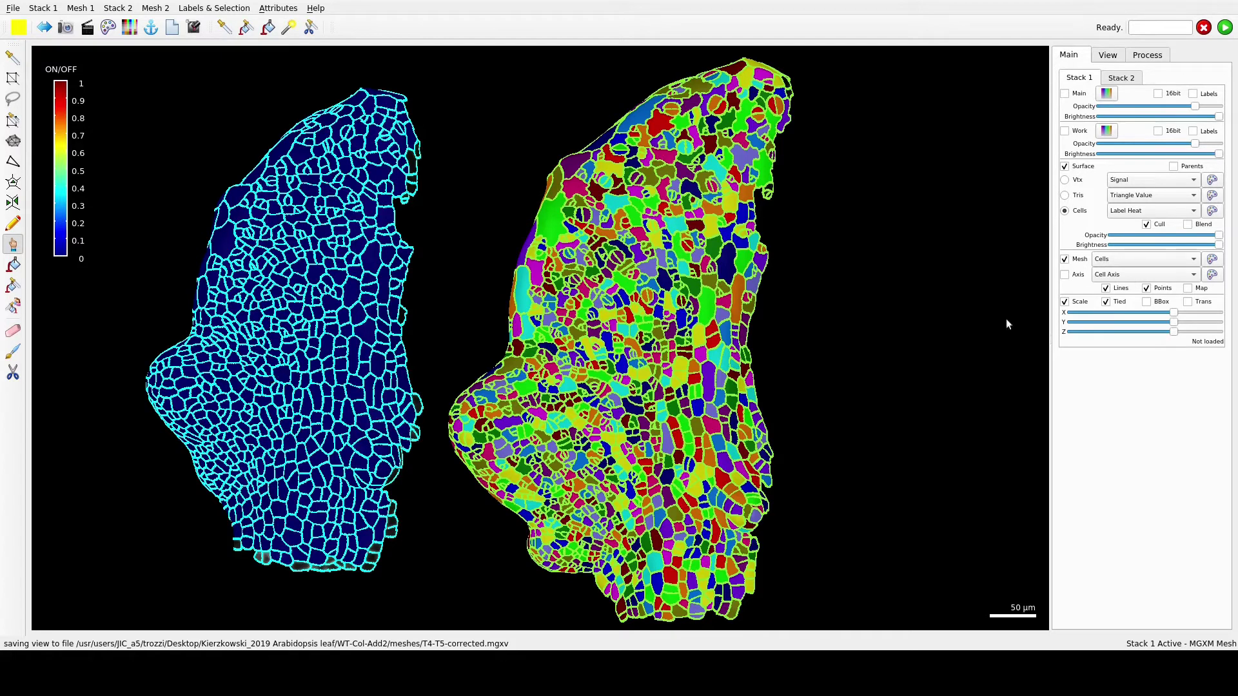
# - Color Stack 1's cells by Label and start the Heat Map mesh process with Stack 1 active
pyautogui.click(1130, 212)
pyautogui.click(1120, 197)
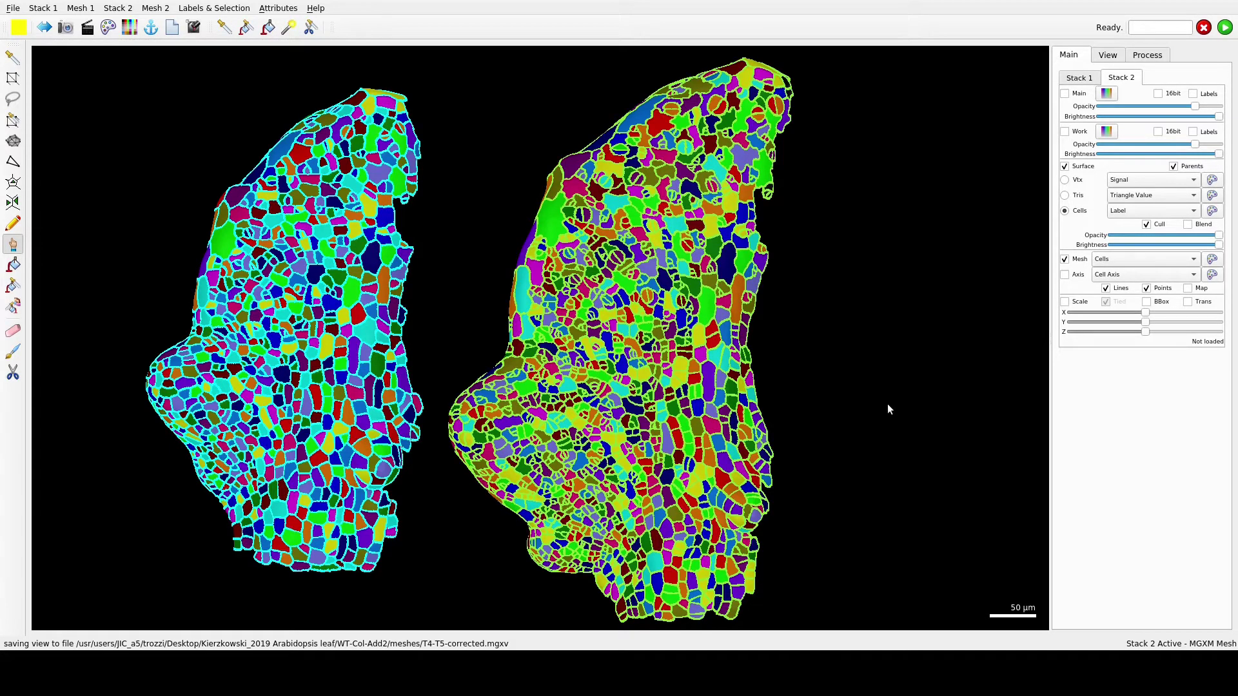
pyautogui.click(1146, 56)
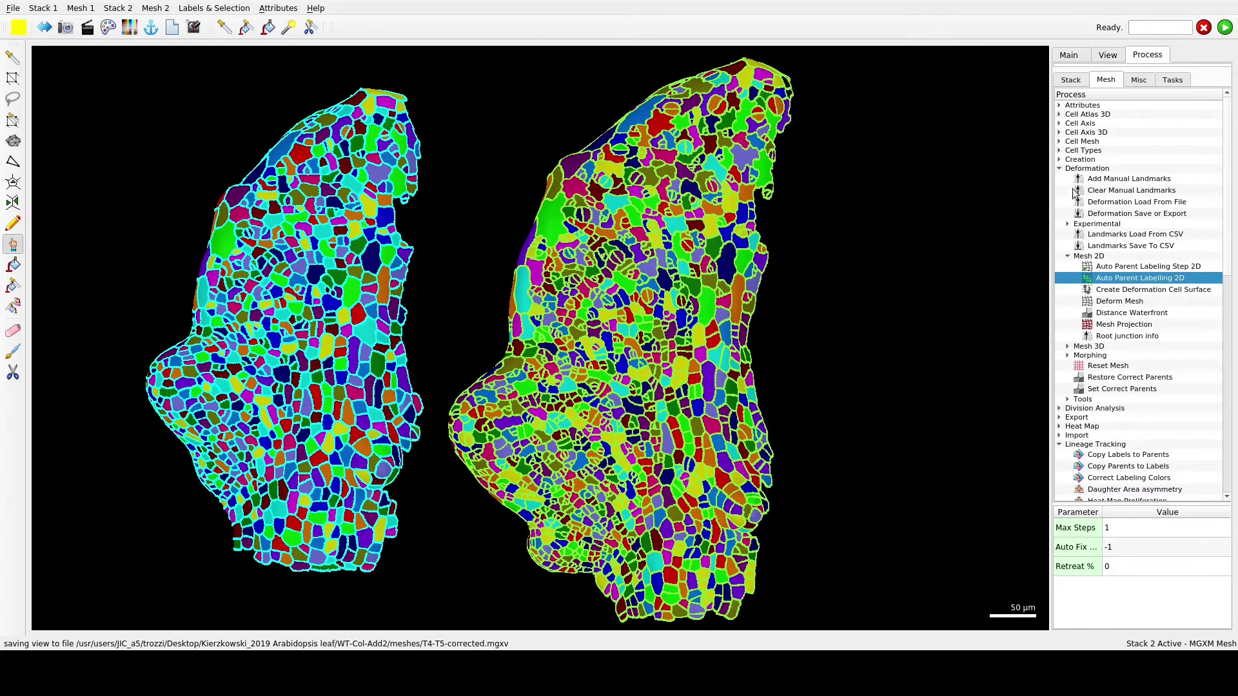
pyautogui.scroll(-2, 1073, 432)
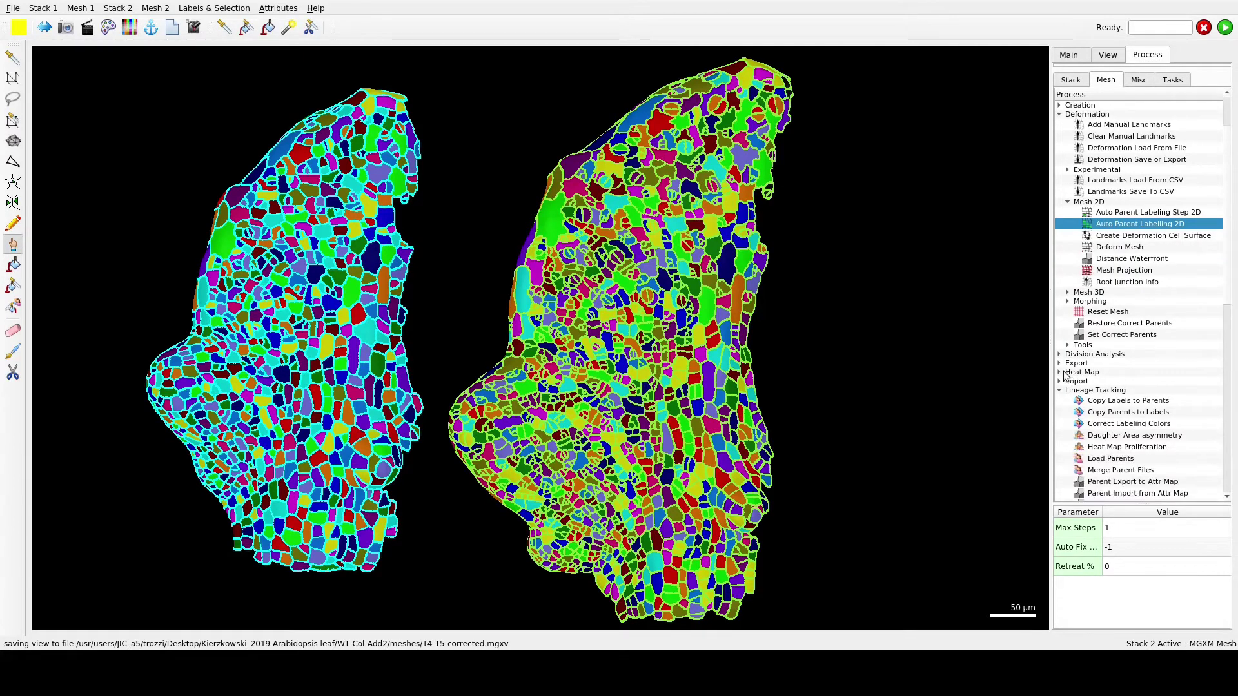
pyautogui.click(1061, 373)
pyautogui.click(1103, 403)
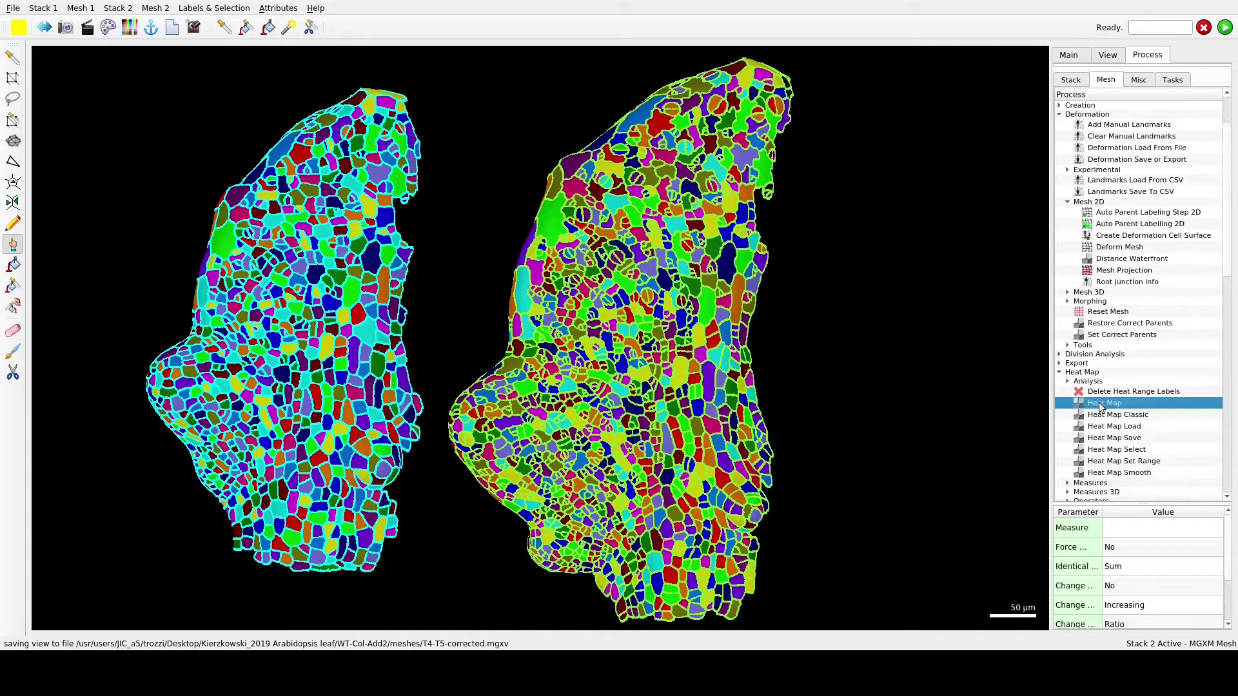
pyautogui.click(1074, 58)
pyautogui.click(1082, 76)
pyautogui.click(1140, 58)
pyautogui.click(1223, 28)
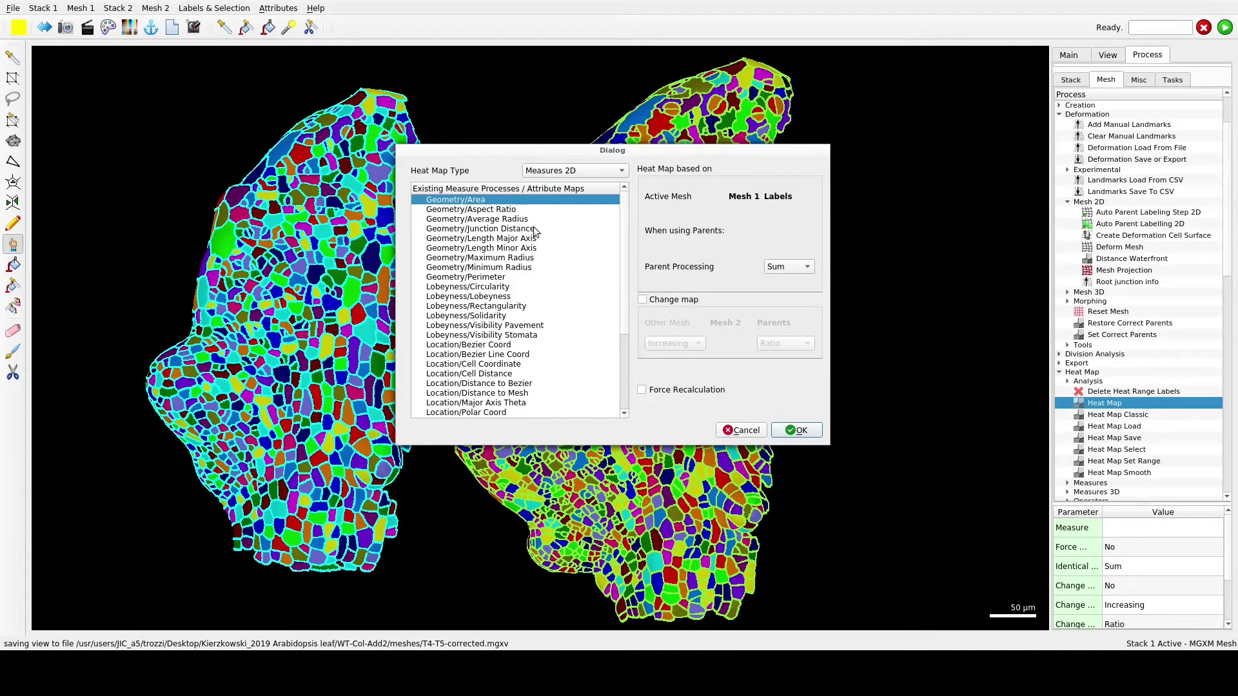
# - Generate the Geometry/Area heat map as an Increasing change map against Mesh 2, using Ratio and Sum parent processing
pyautogui.click(642, 299)
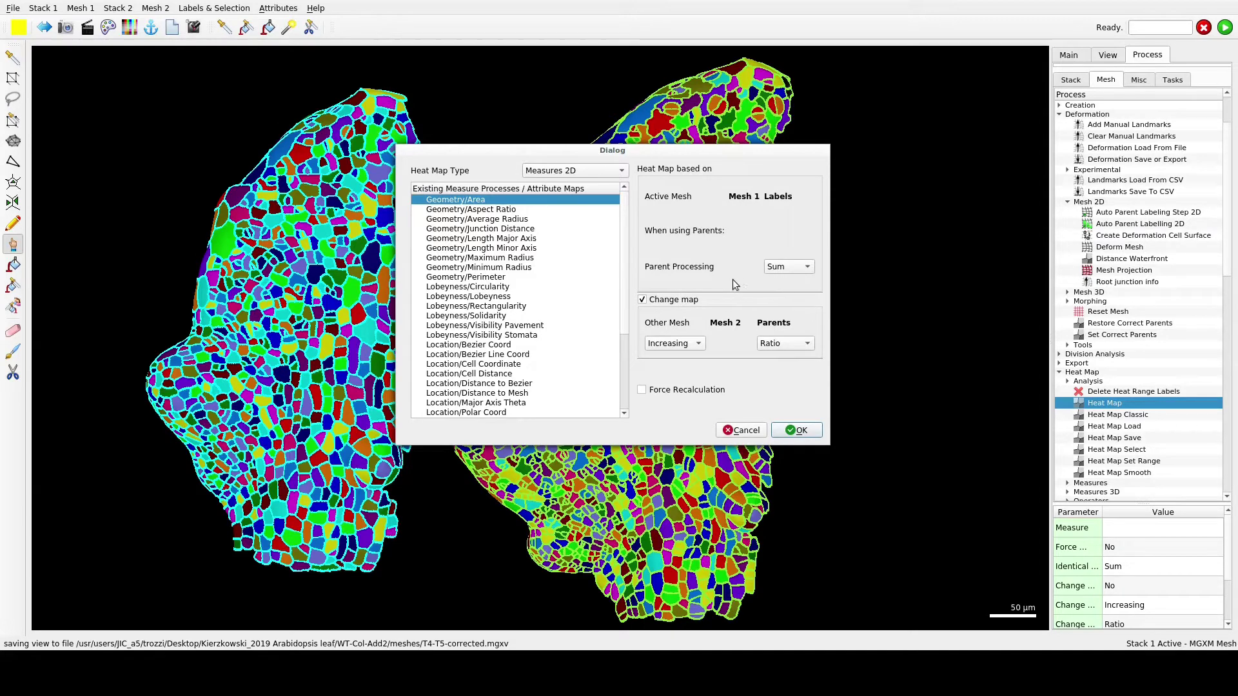
pyautogui.click(787, 343)
pyautogui.click(788, 343)
pyautogui.click(786, 269)
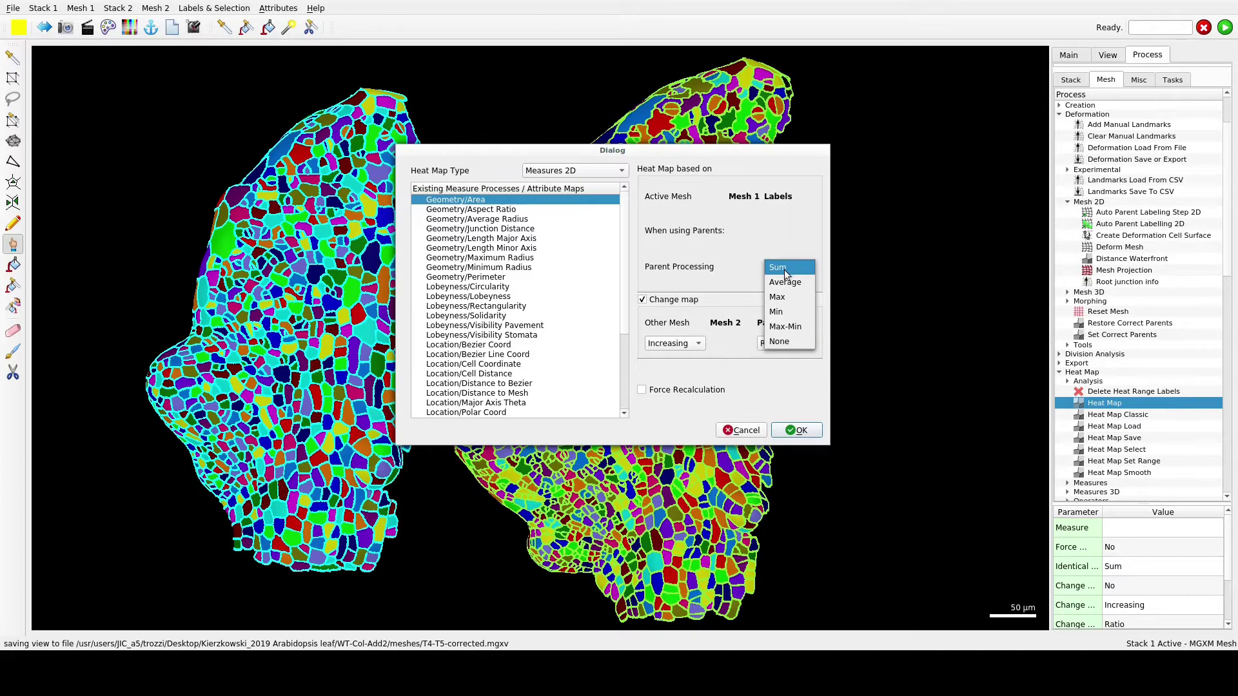
pyautogui.click(746, 260)
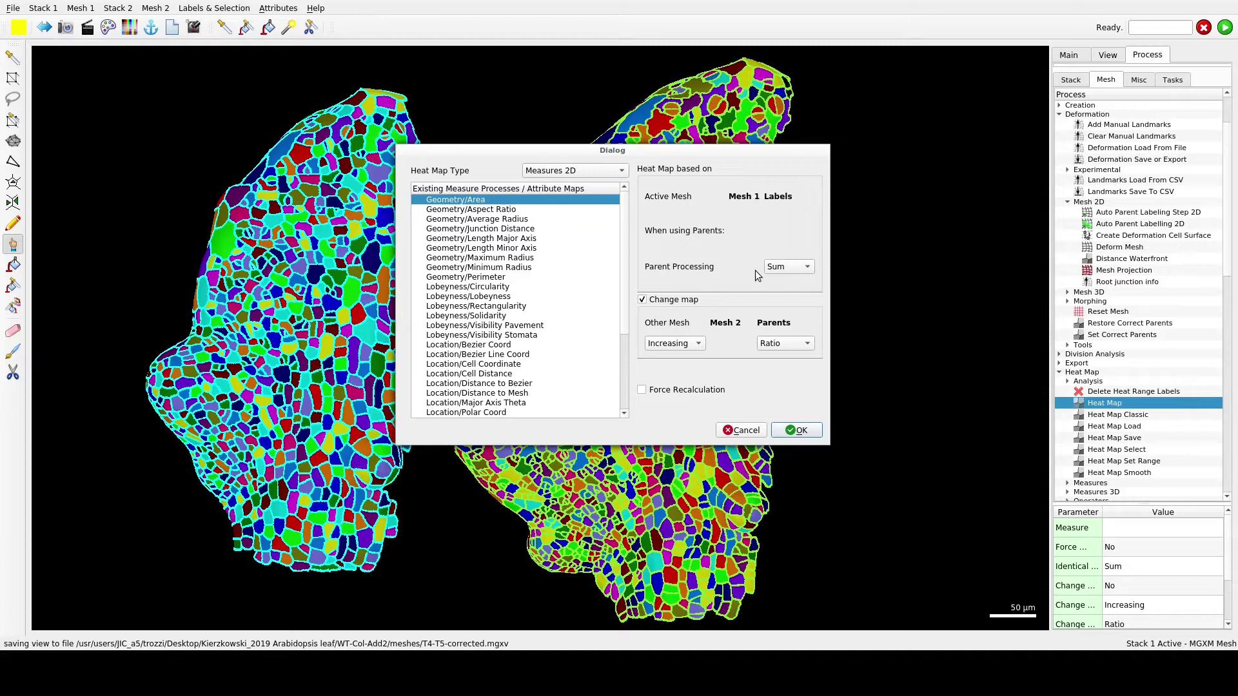
pyautogui.click(803, 430)
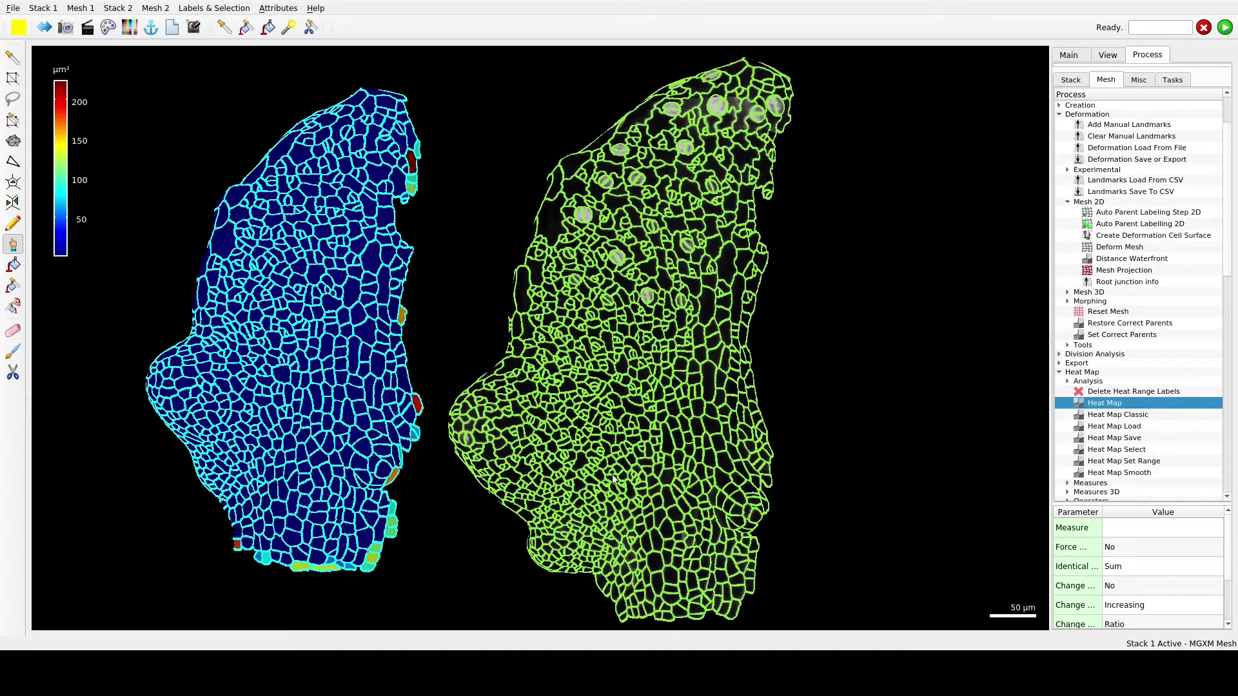
# - Set the maximum of Stack 1's heat map range to 3.5 and apply the Heat Map Set Range process
pyautogui.moveTo(559, 467); pyautogui.dragTo(702, 461, button='right')
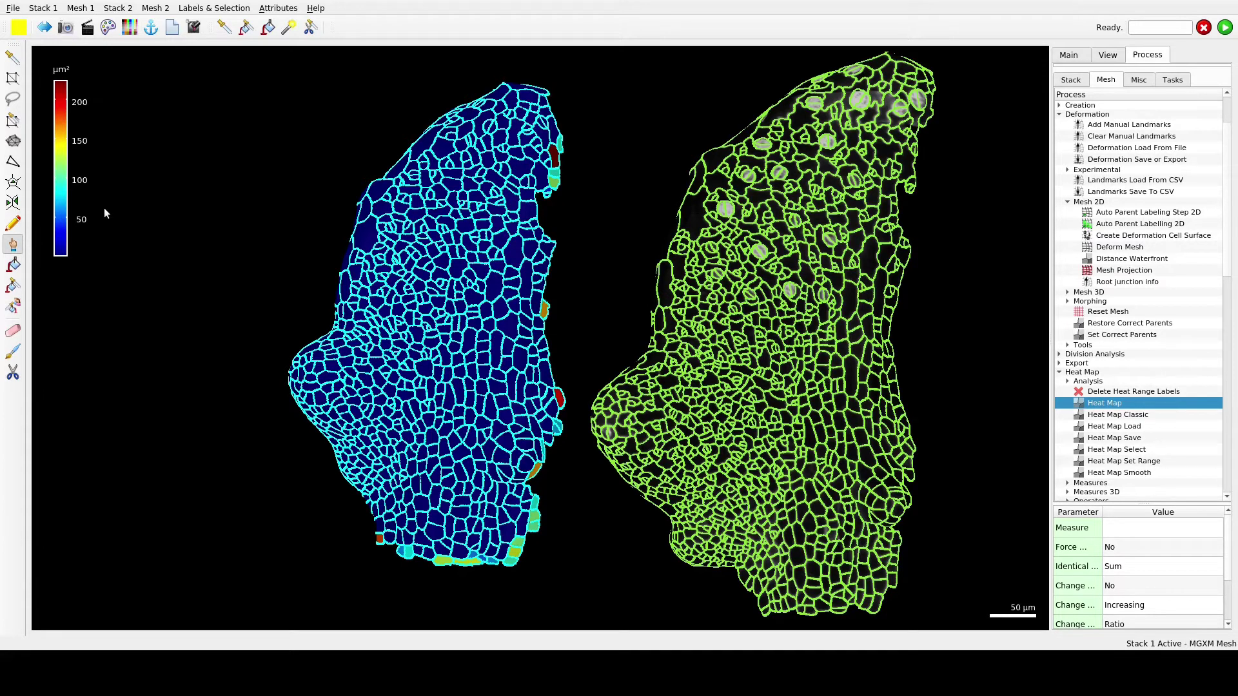
pyautogui.click(1151, 461)
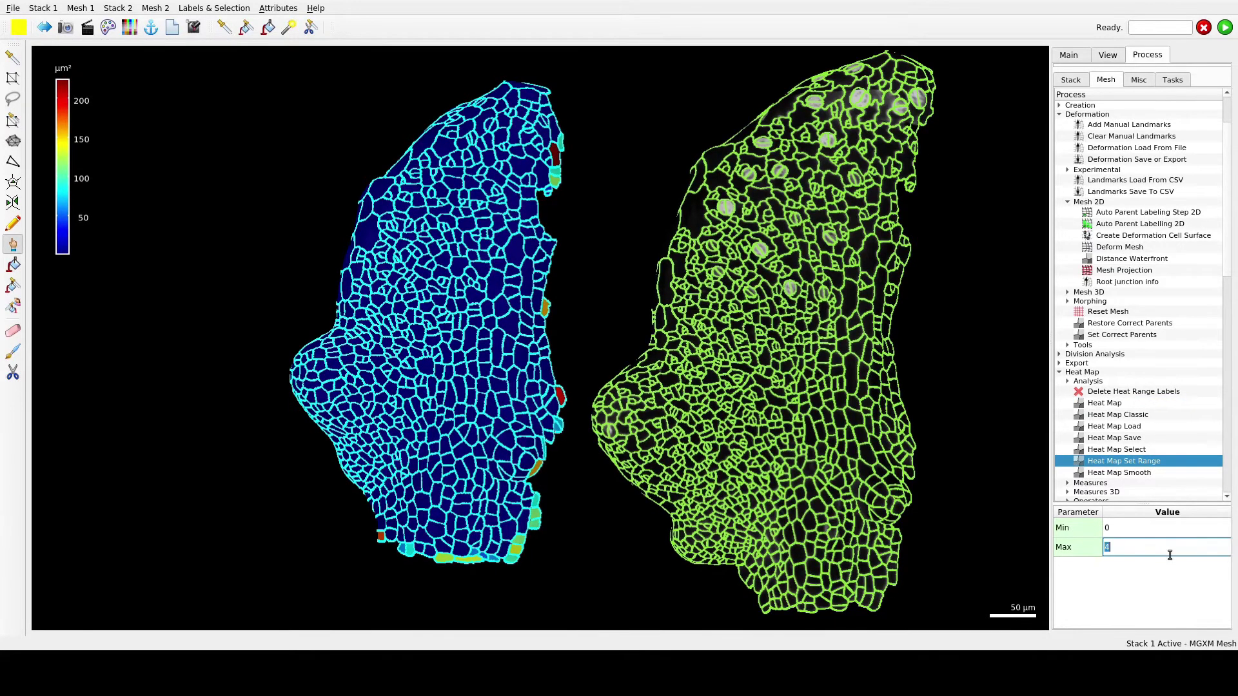
pyautogui.write('3.5')
pyautogui.click(1227, 27)
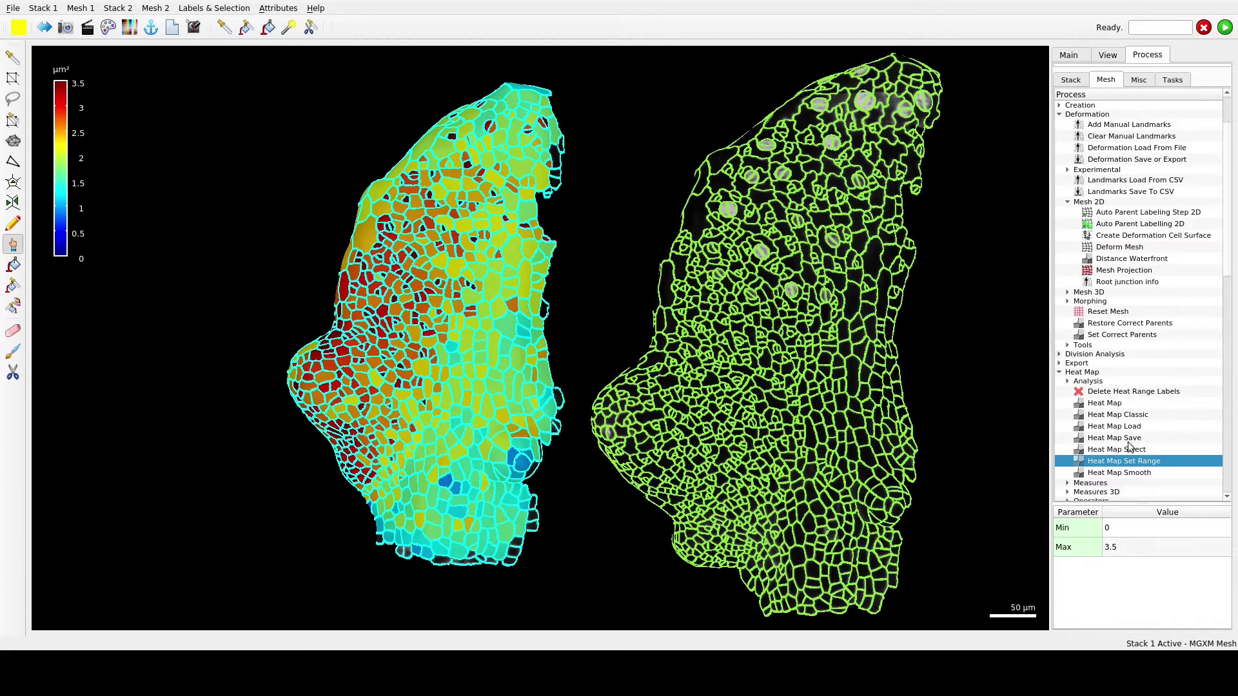
# - Color Stack 2's cells by Label and run the Heat Map Proliferation lineage tracking process on Stack 2
pyautogui.scroll(-3, 1125, 452)
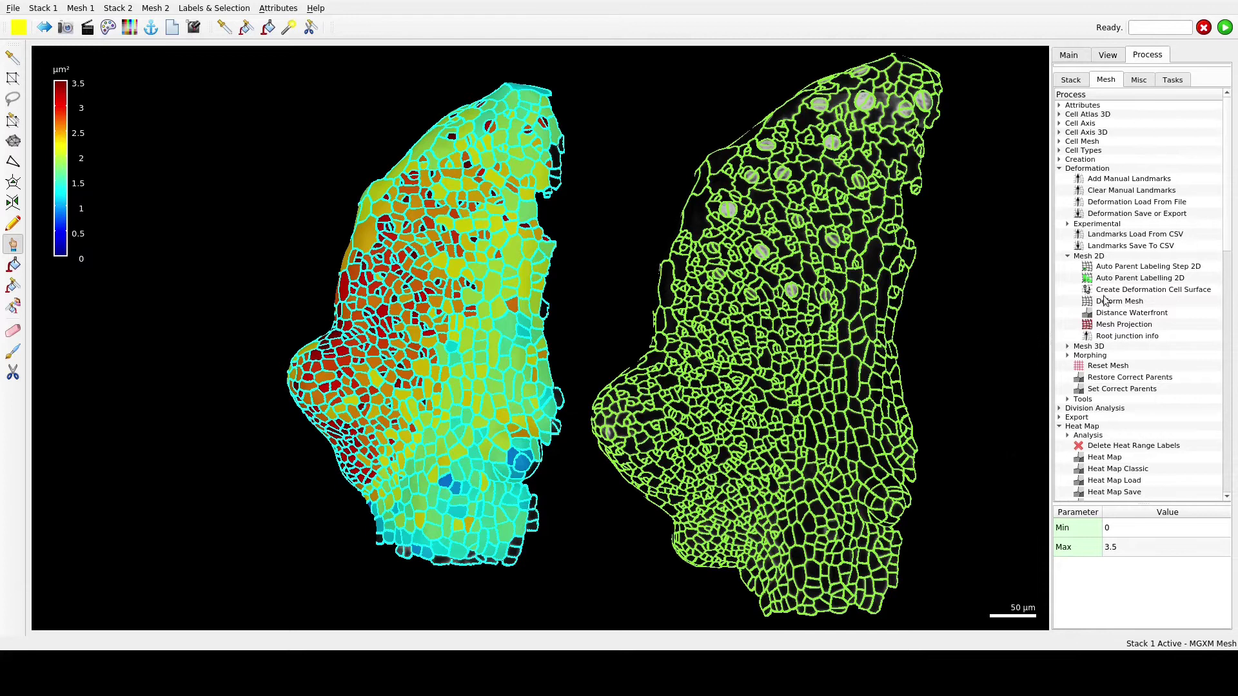
pyautogui.scroll(-4, 1094, 412)
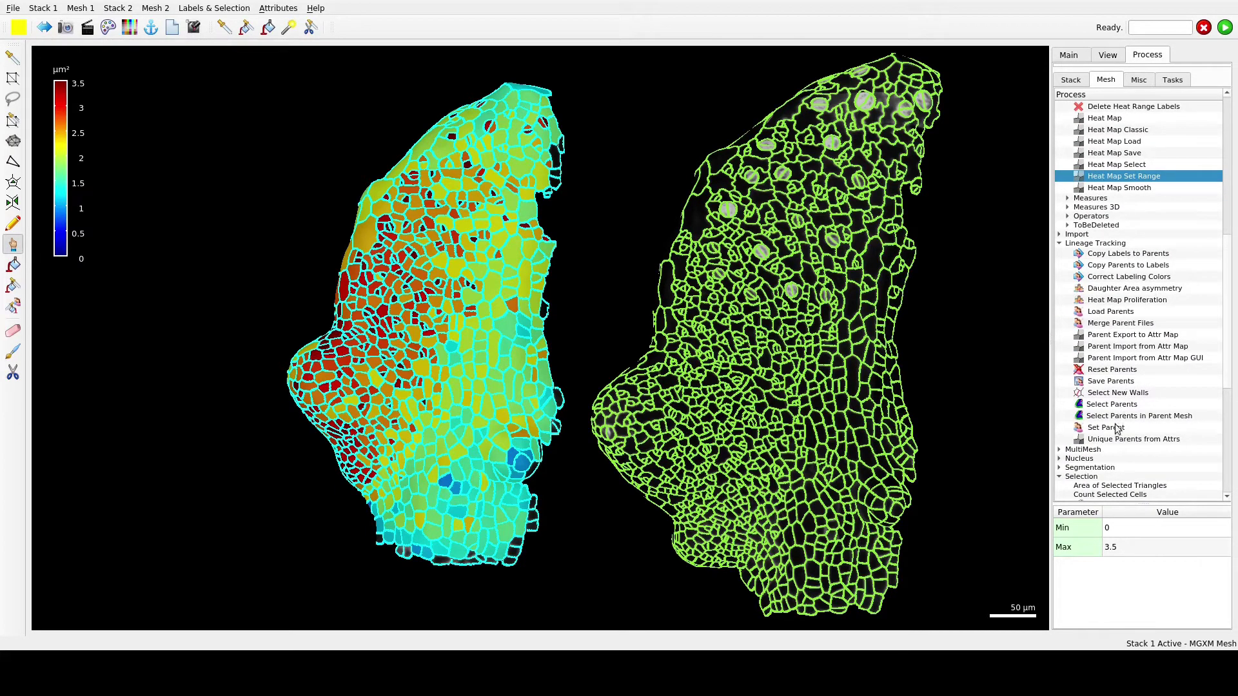
pyautogui.click(1118, 301)
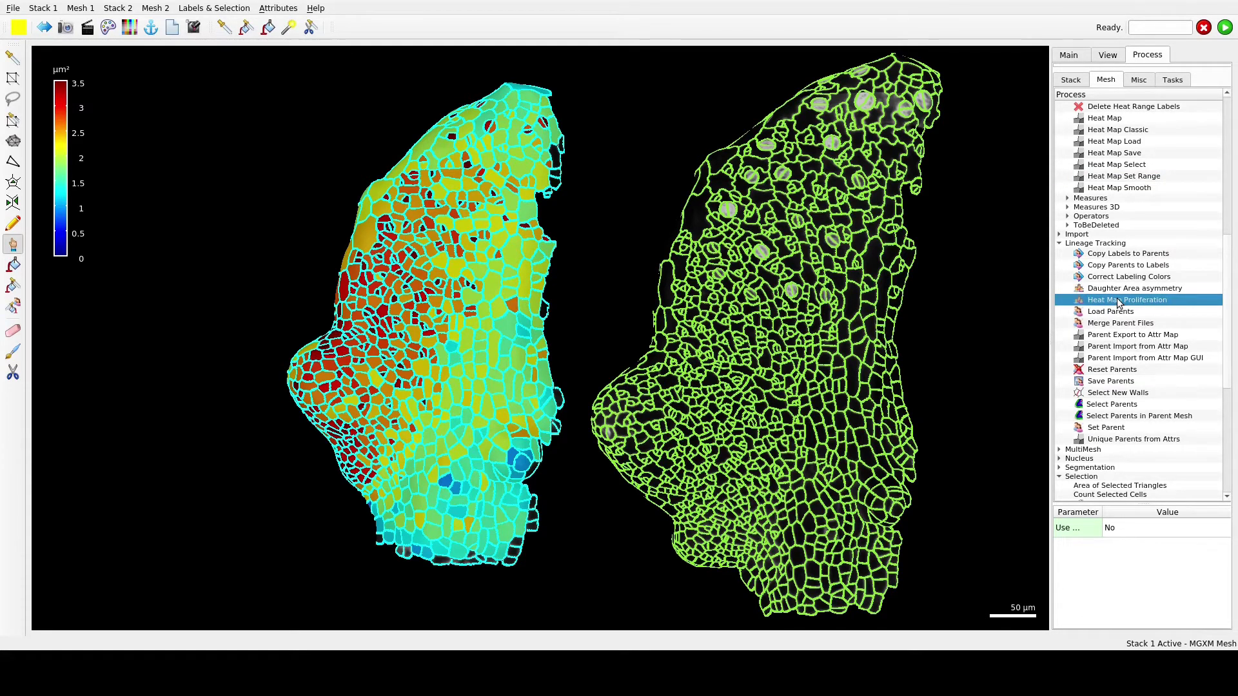
pyautogui.click(1069, 56)
pyautogui.click(1119, 79)
pyautogui.click(1141, 214)
pyautogui.click(1136, 201)
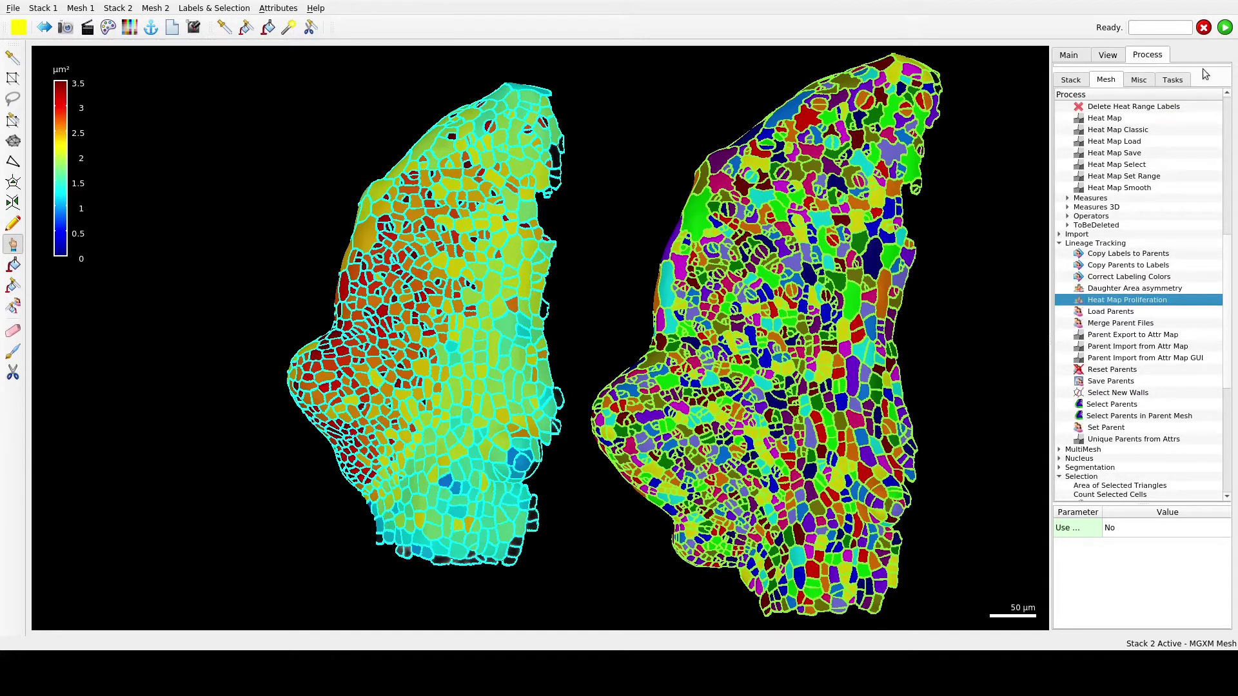
pyautogui.click(1224, 31)
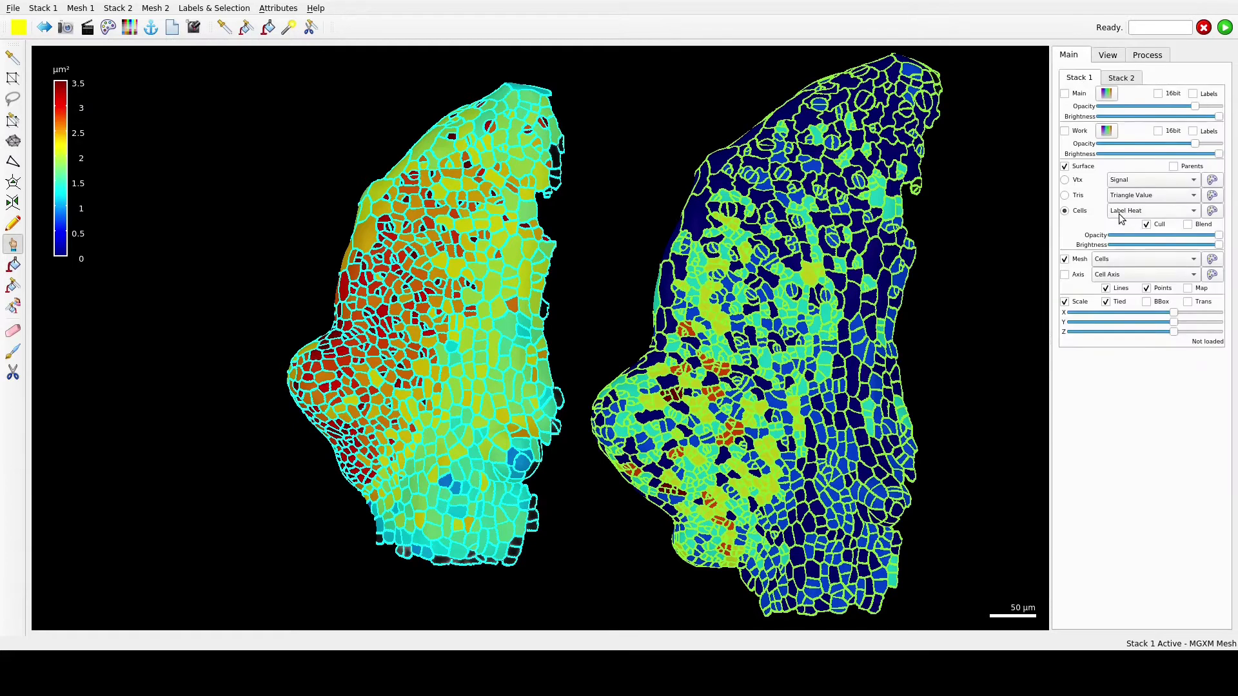
# - Color Stack 1's cells by Label and hide the mesh outlines on Stack 2, keeping its cells shown as Label Heat
pyautogui.click(1119, 213)
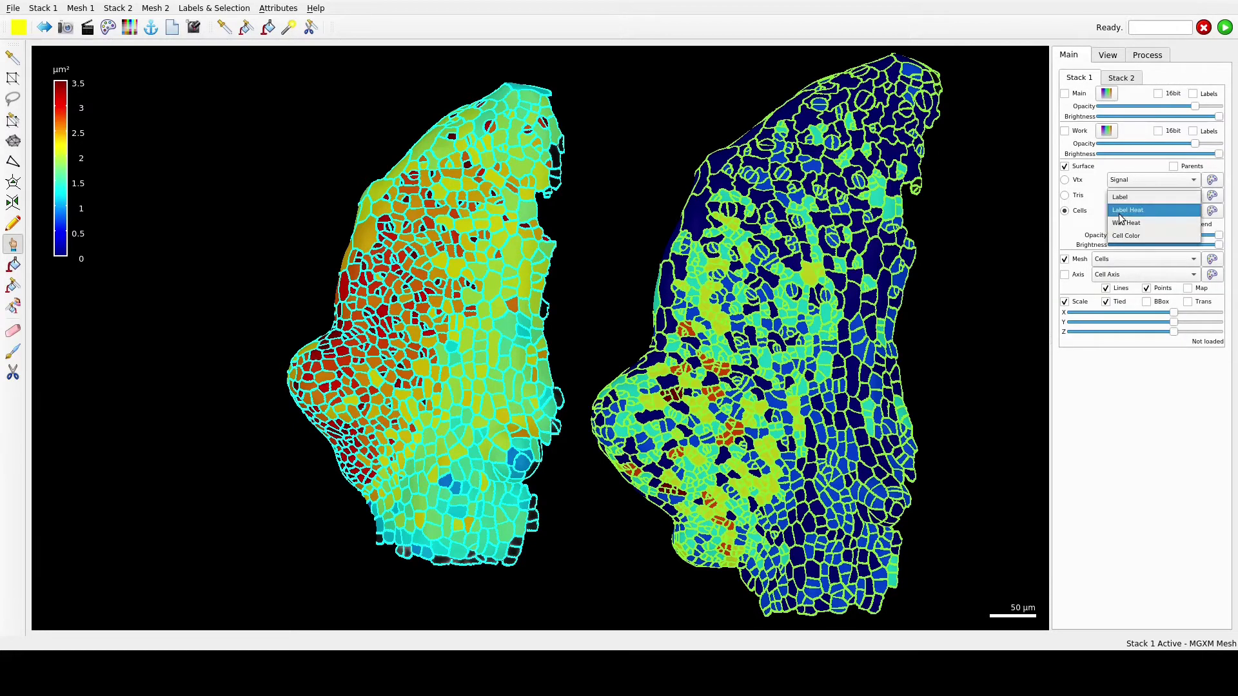
pyautogui.click(1122, 197)
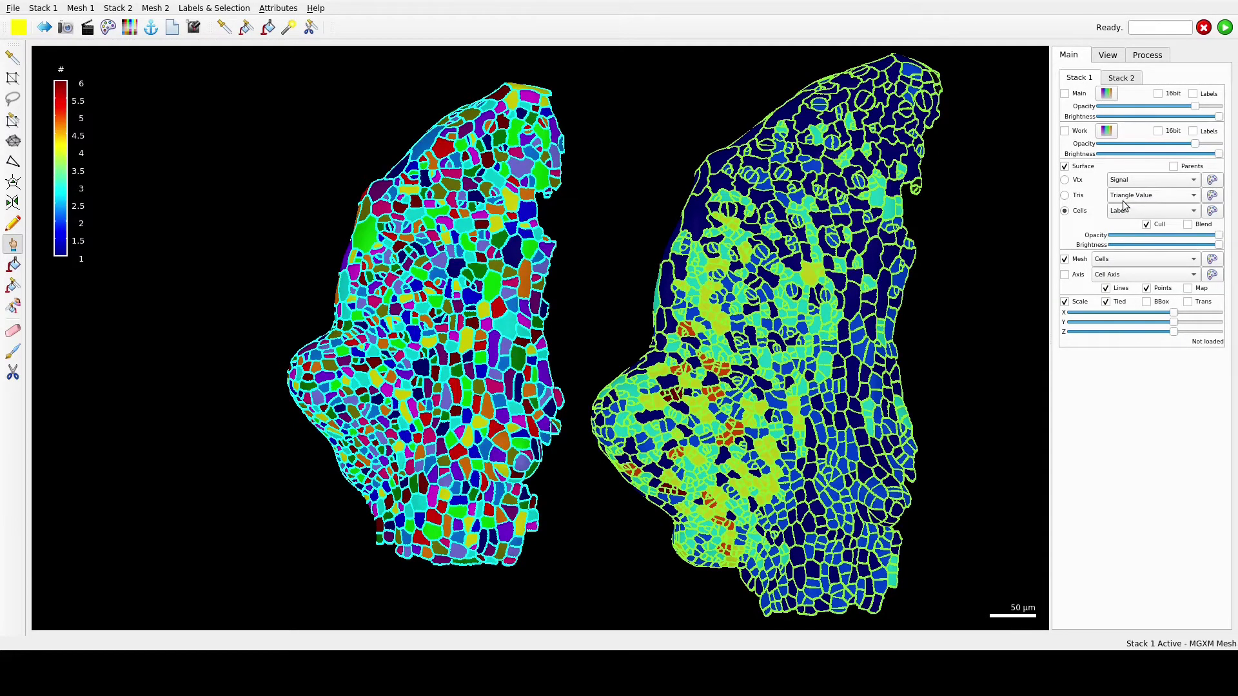
pyautogui.click(1121, 78)
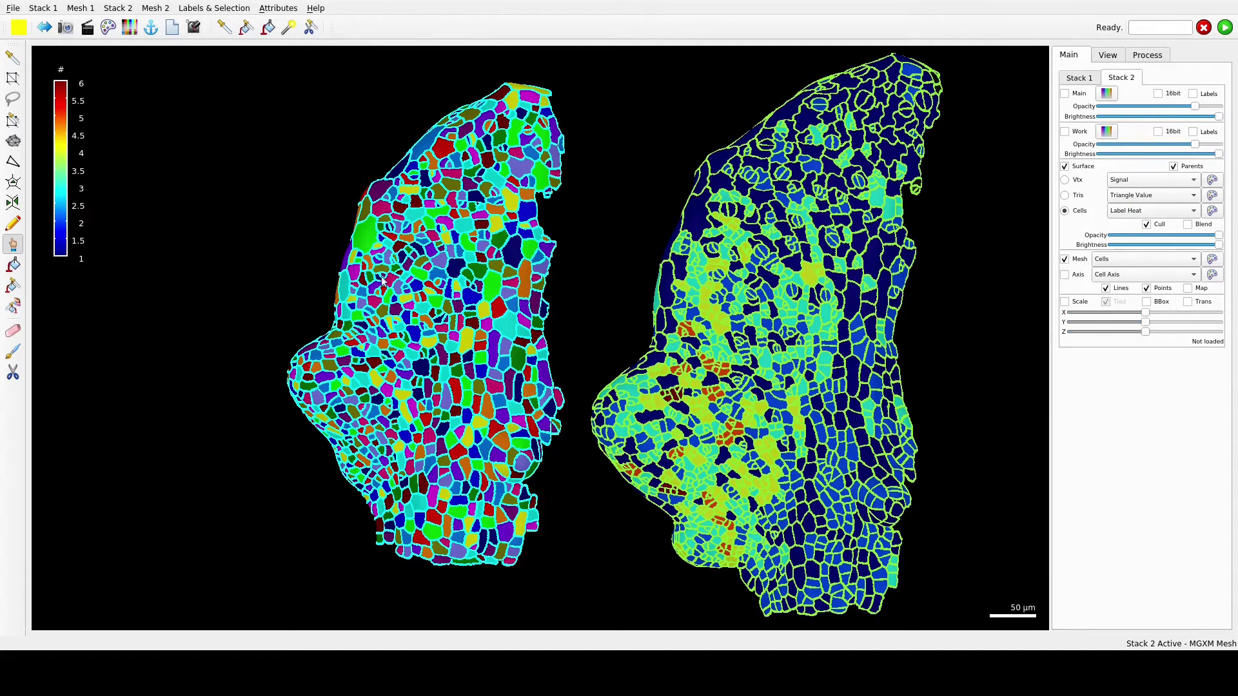
pyautogui.moveTo(949, 426); pyautogui.dragTo(825, 424, button='right')
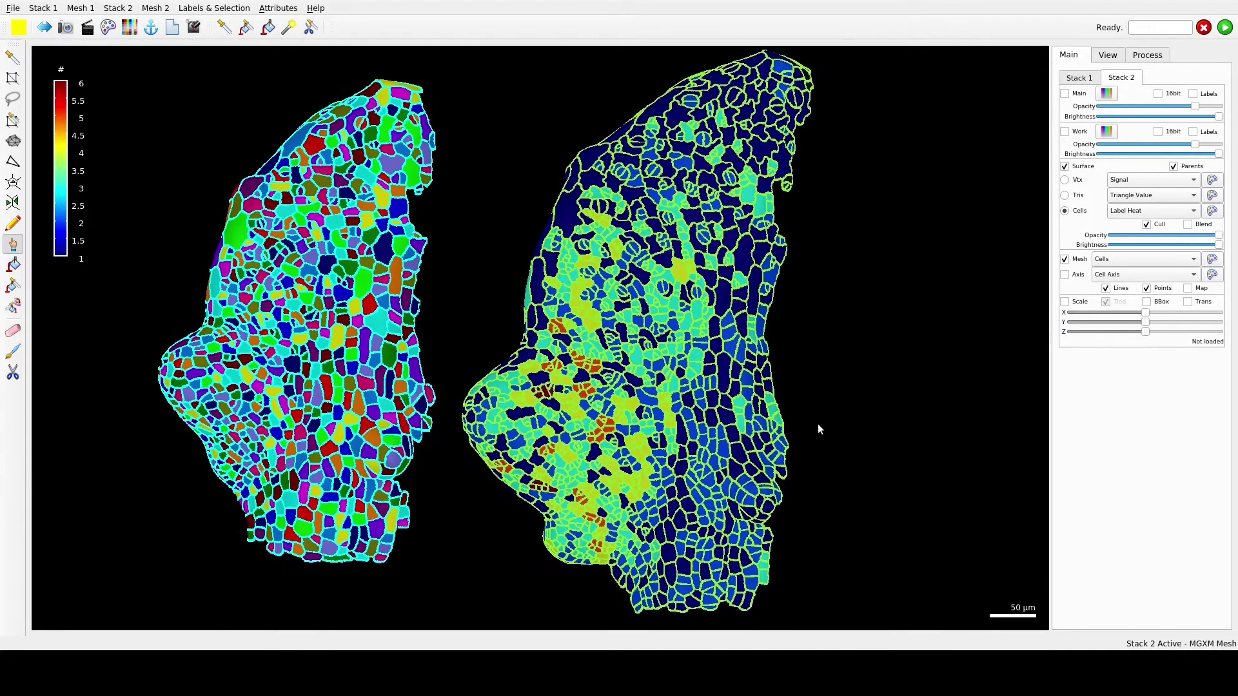
pyautogui.click(1064, 180)
pyautogui.click(1064, 211)
pyautogui.click(1065, 261)
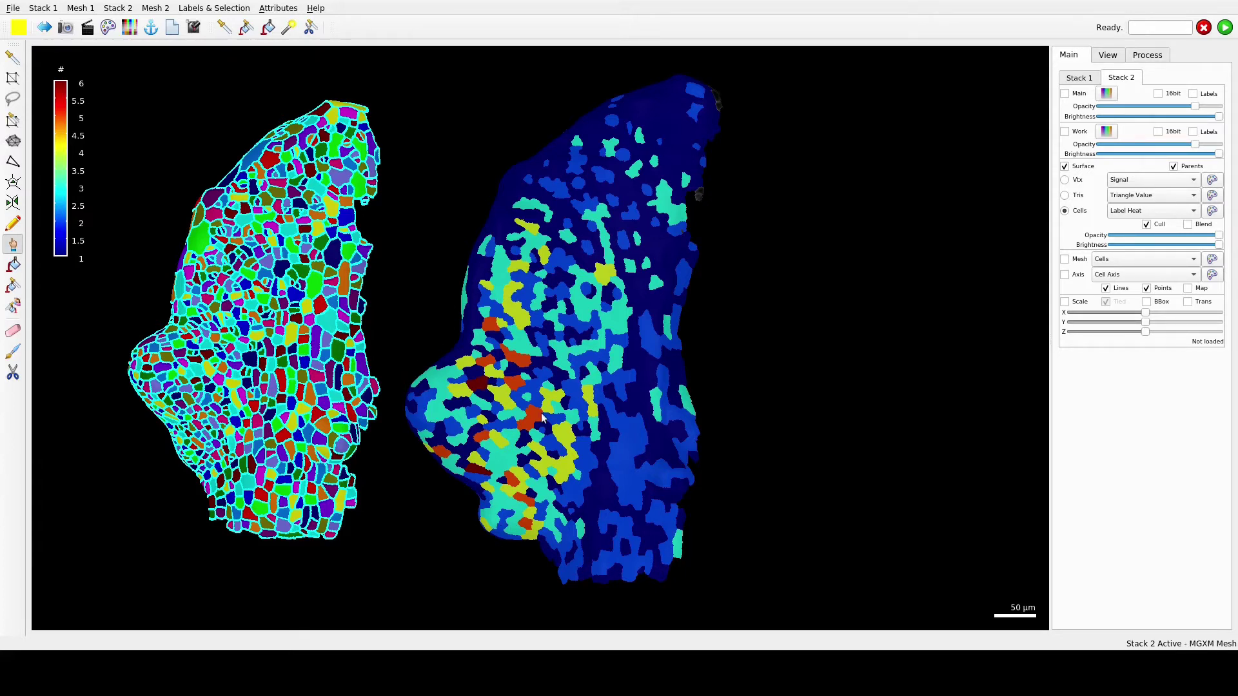
# - Export Stack 2's /Geometry/Area and Prolif attributes with Save to CSV Extended to a file named Heatmap in the meshes folder
pyautogui.click(1151, 57)
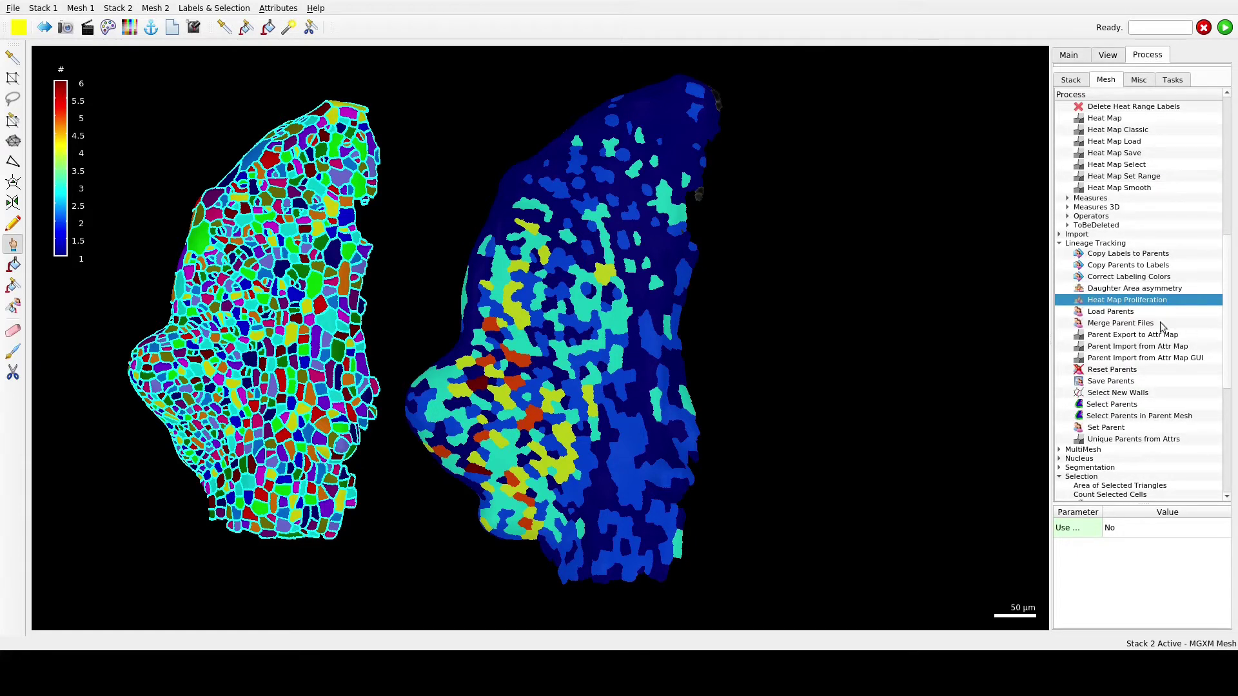
pyautogui.scroll(10, 1159, 322)
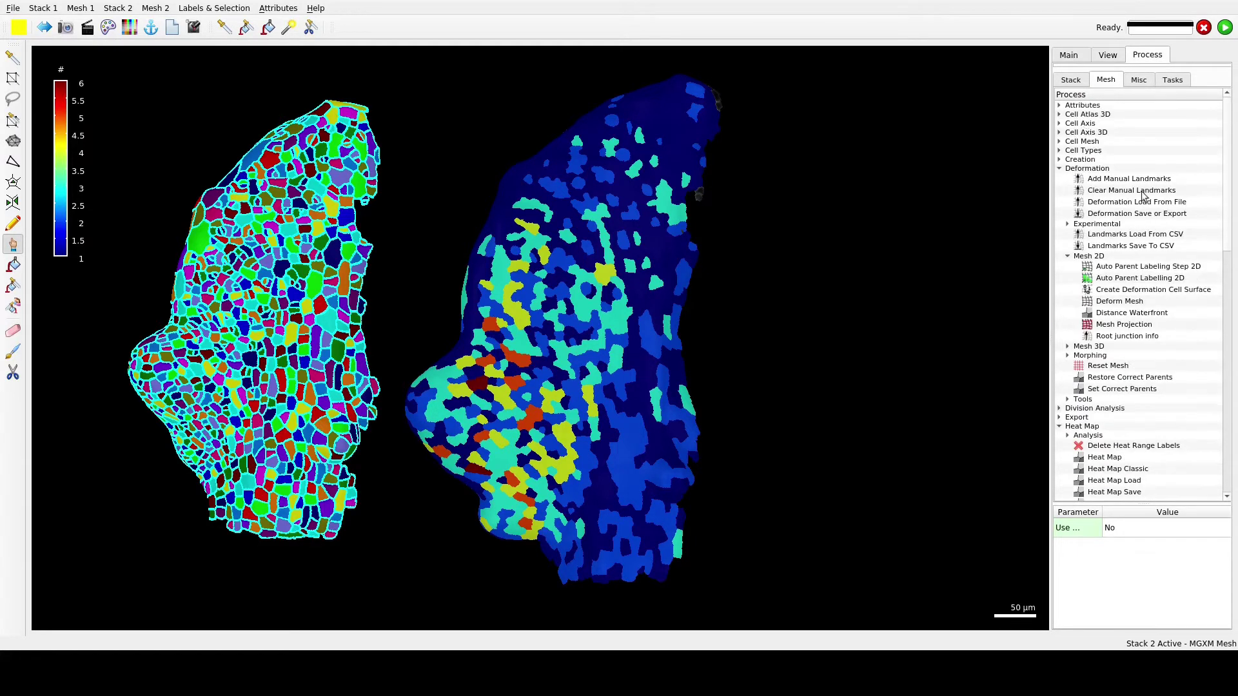
pyautogui.click(1059, 105)
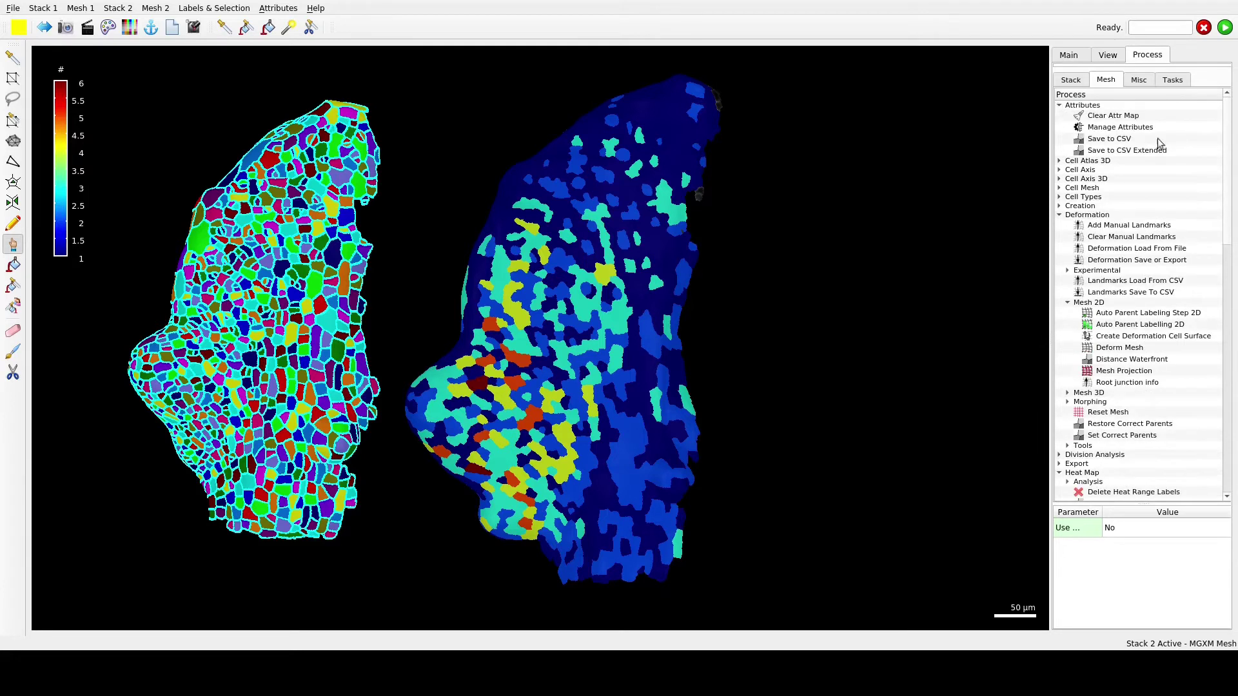
pyautogui.doubleClick(1127, 151)
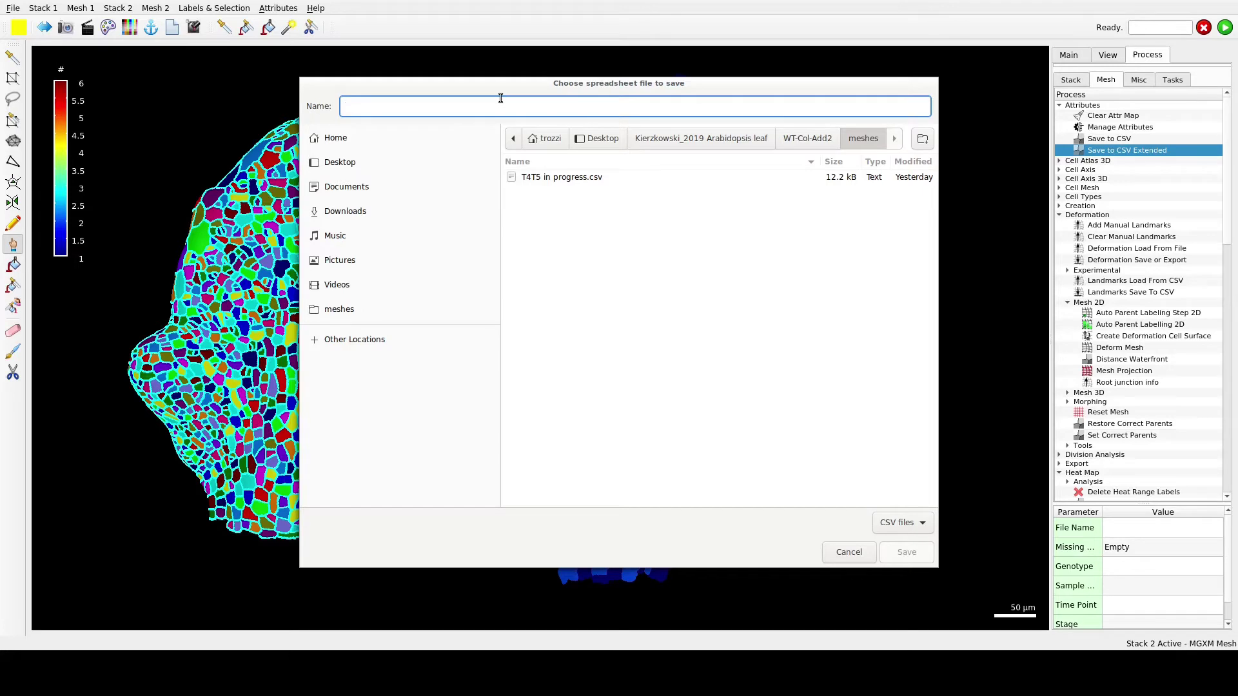
pyautogui.write('Heatmap')
pyautogui.press('Return')
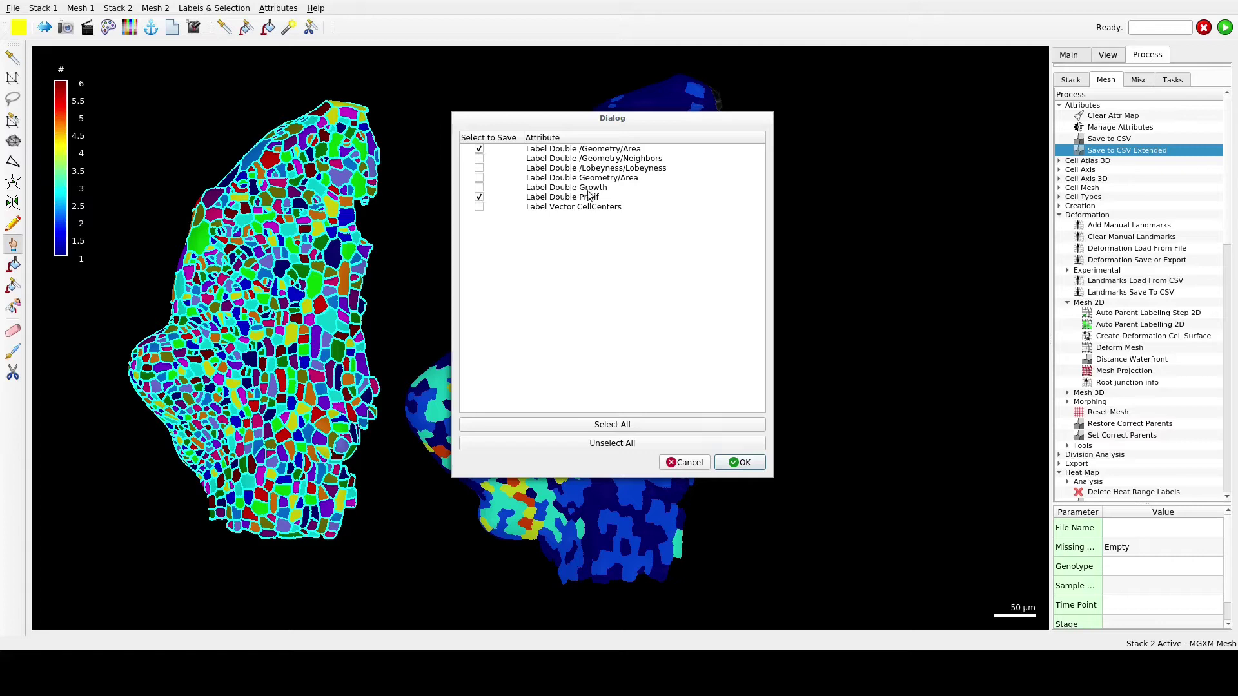
pyautogui.click(739, 463)
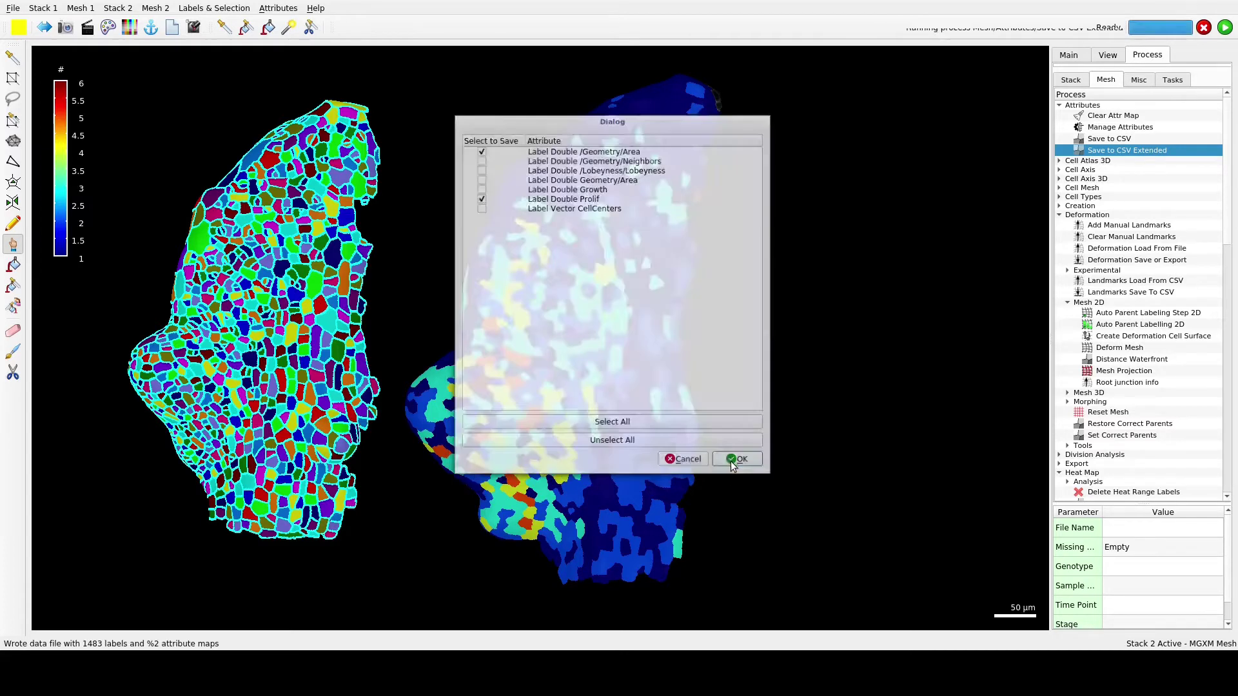
# - Open Heatmap.csv from the WT-Col-Add2 meshes folder in the spreadsheet program and examine its Label, Parent, /Geometry/Area and Prolif columns
pyautogui.click(90, 674)
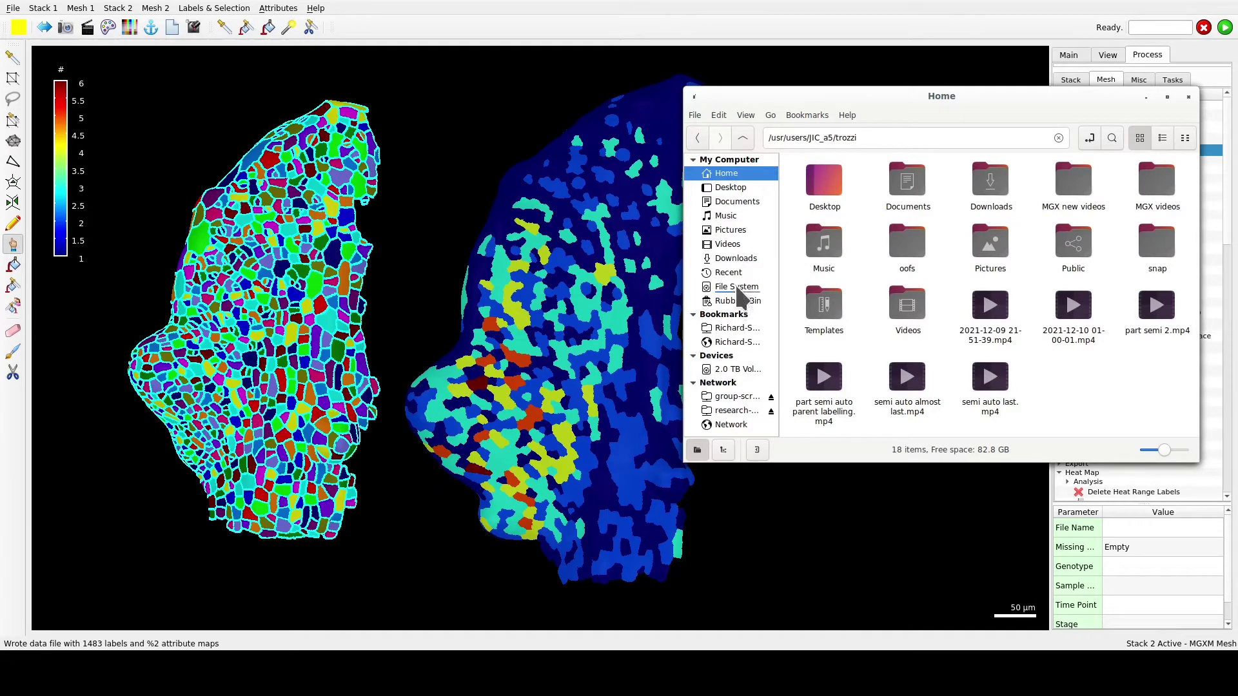
pyautogui.click(730, 189)
pyautogui.doubleClick(851, 174)
pyautogui.doubleClick(823, 183)
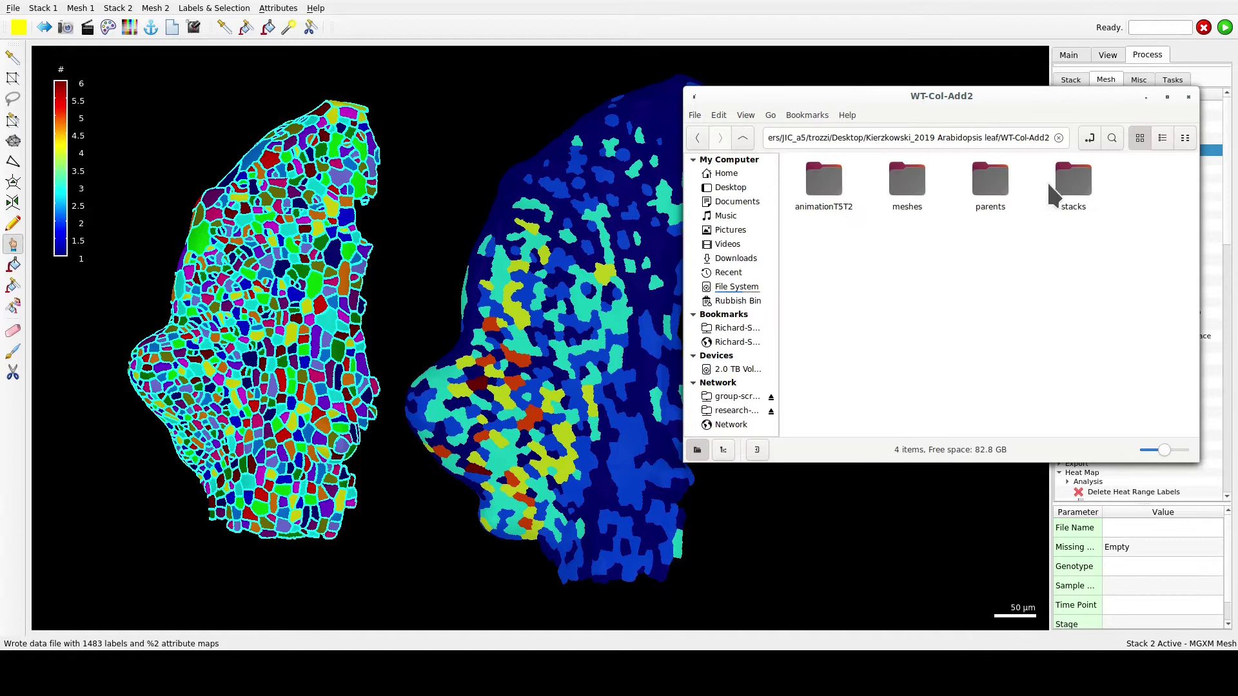
pyautogui.doubleClick(907, 183)
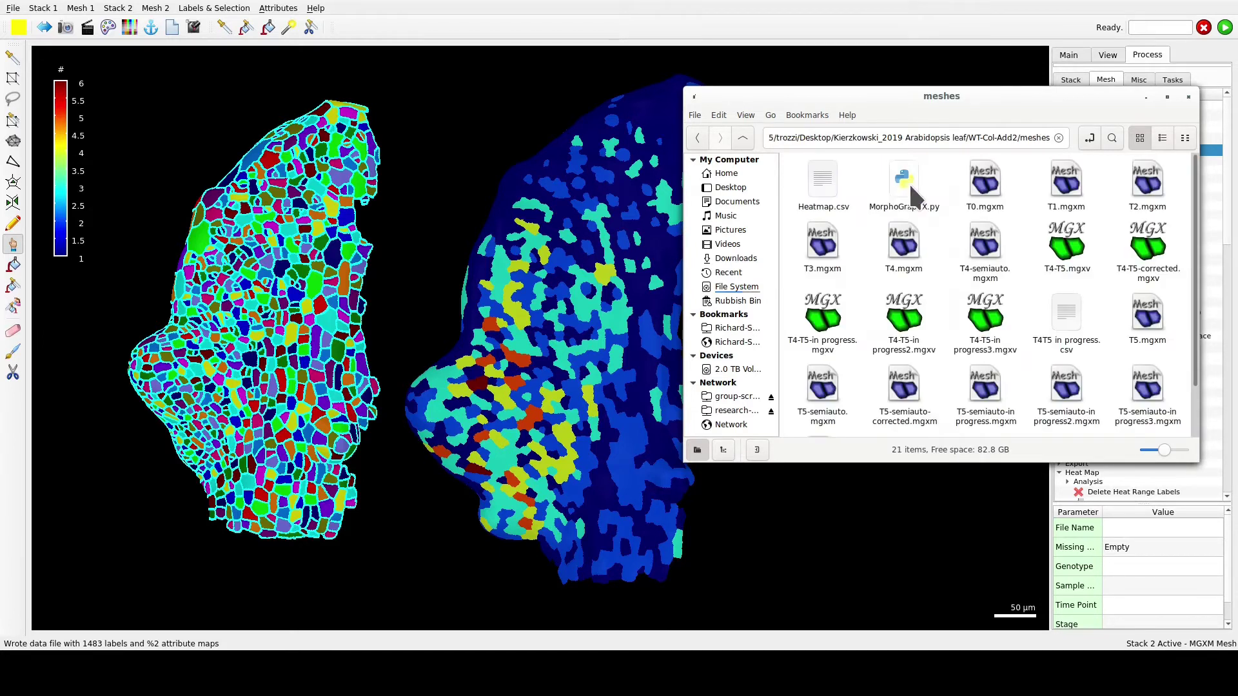
pyautogui.doubleClick(813, 172)
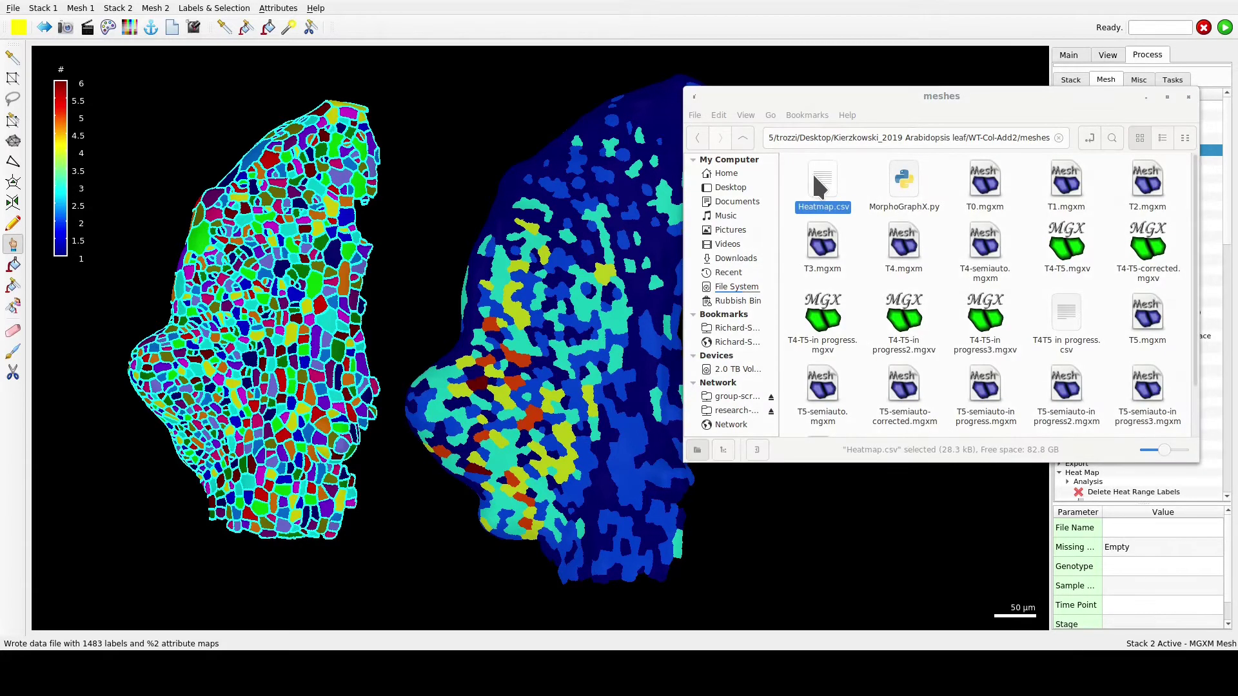
pyautogui.click(764, 500)
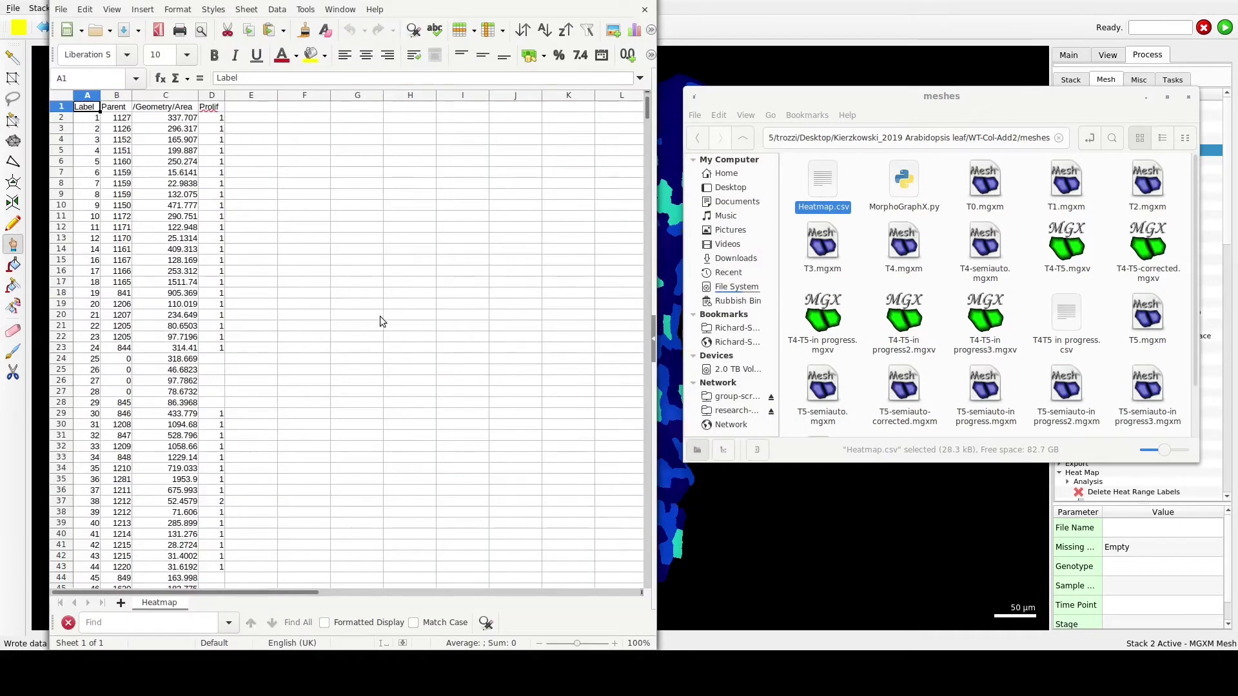
pyautogui.click(625, 0)
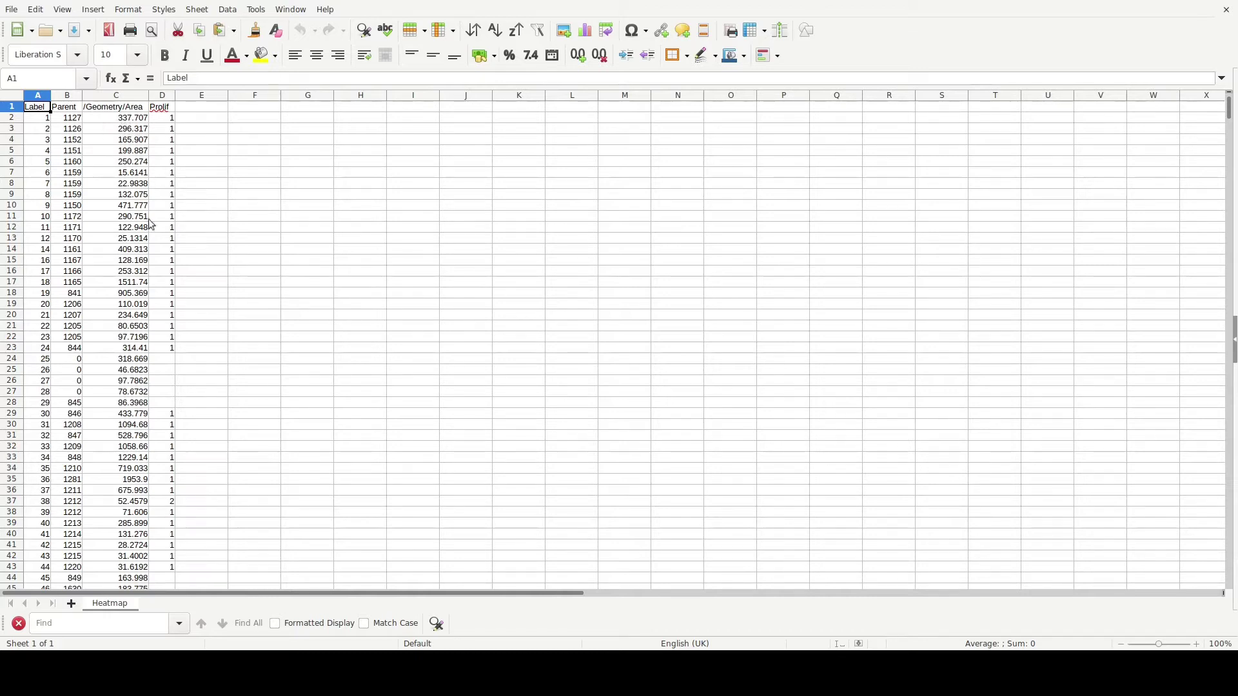
pyautogui.scroll(-4, 140, 198)
pyautogui.scroll(-10, 167, 287)
pyautogui.scroll(-15, 183, 307)
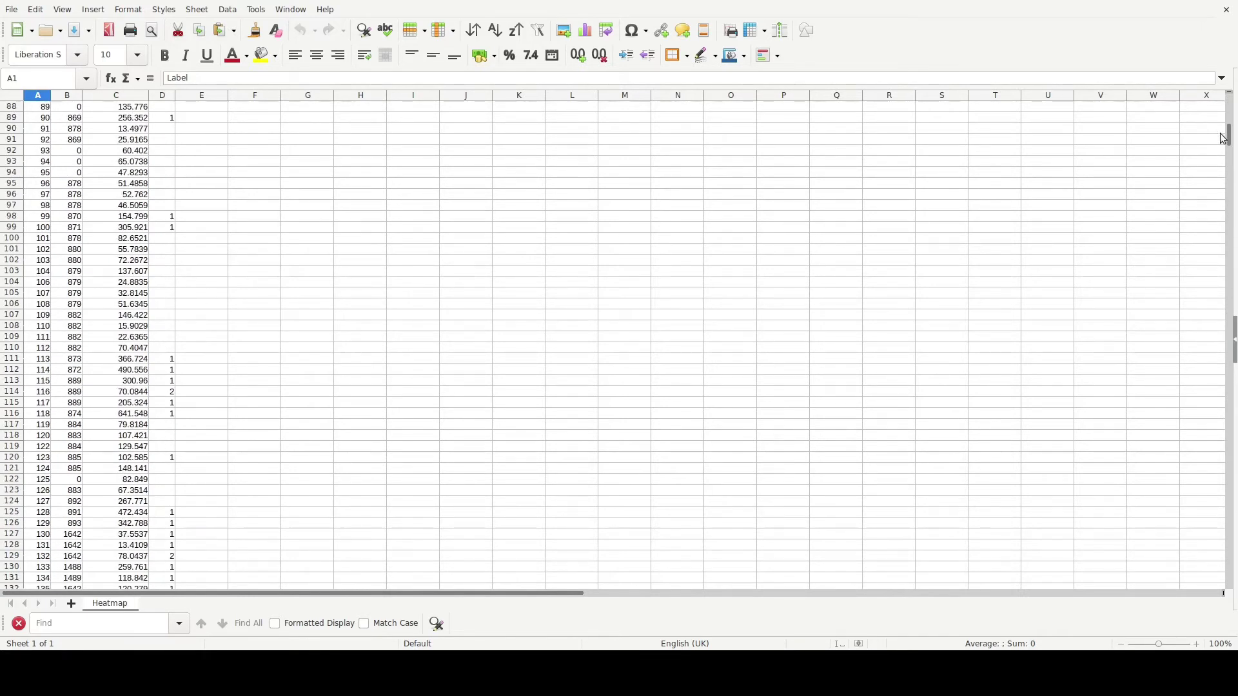
# - Sort the Heatmap sheet by the Prolif column in ascending order, extending the sort range to all data columns
pyautogui.click(162, 97)
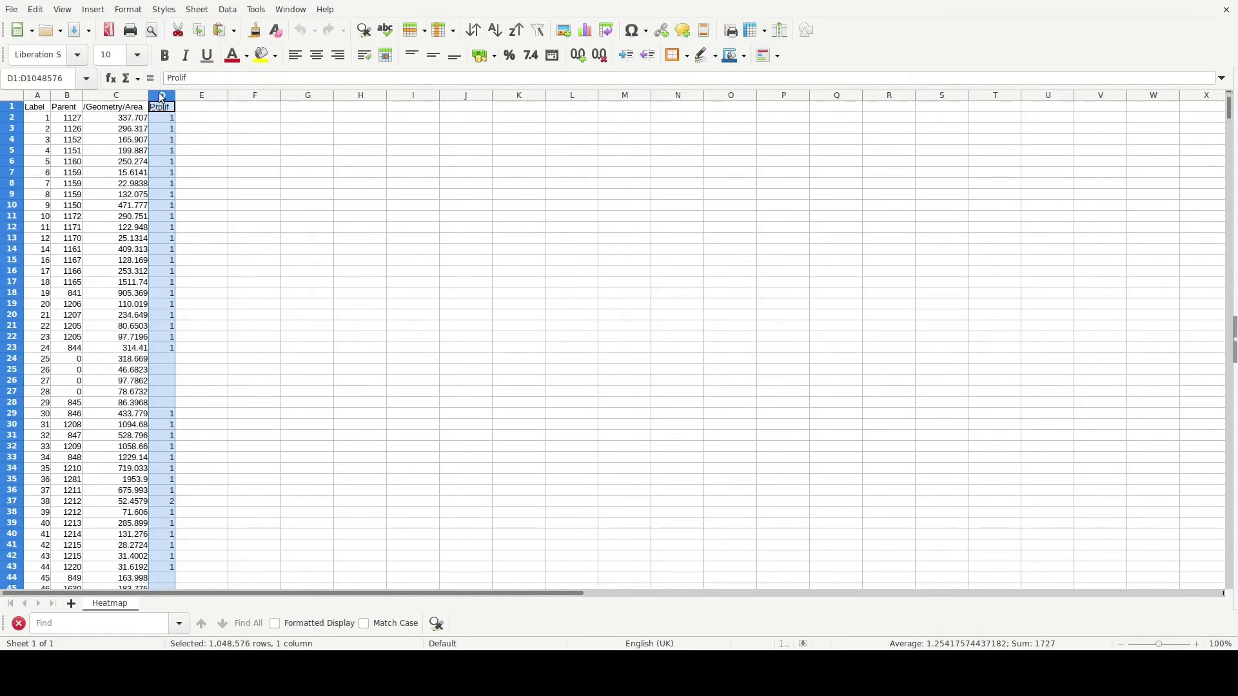
pyautogui.click(474, 30)
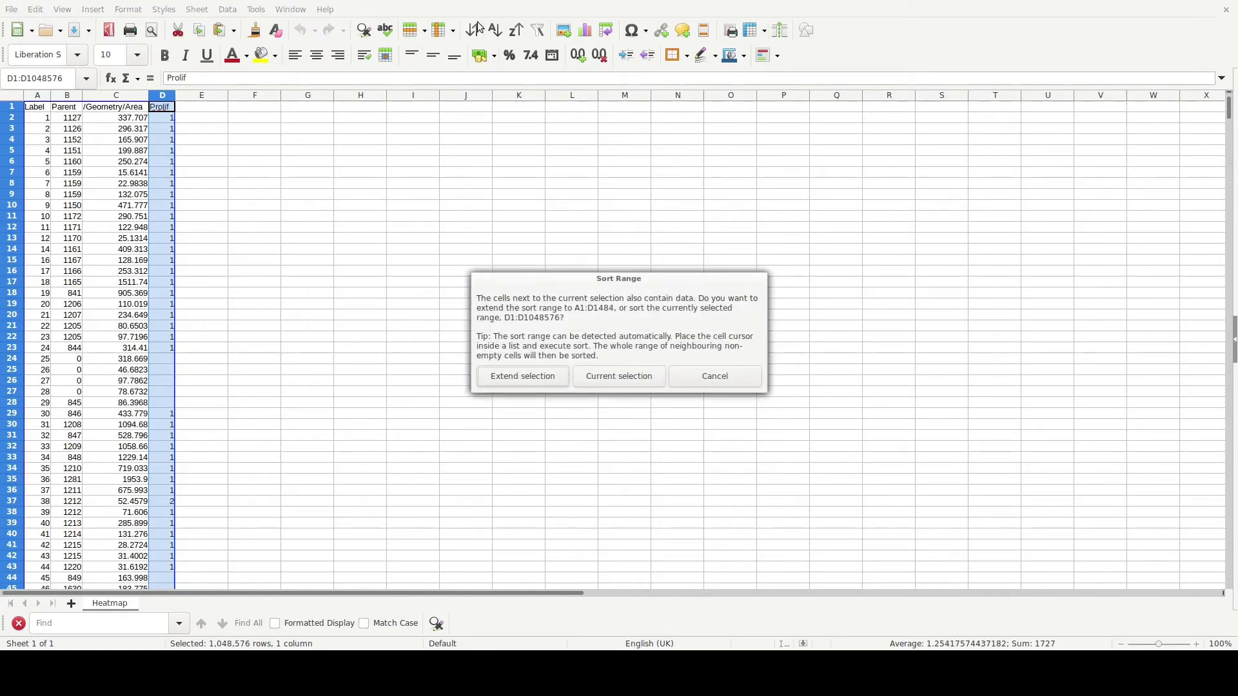
pyautogui.click(550, 376)
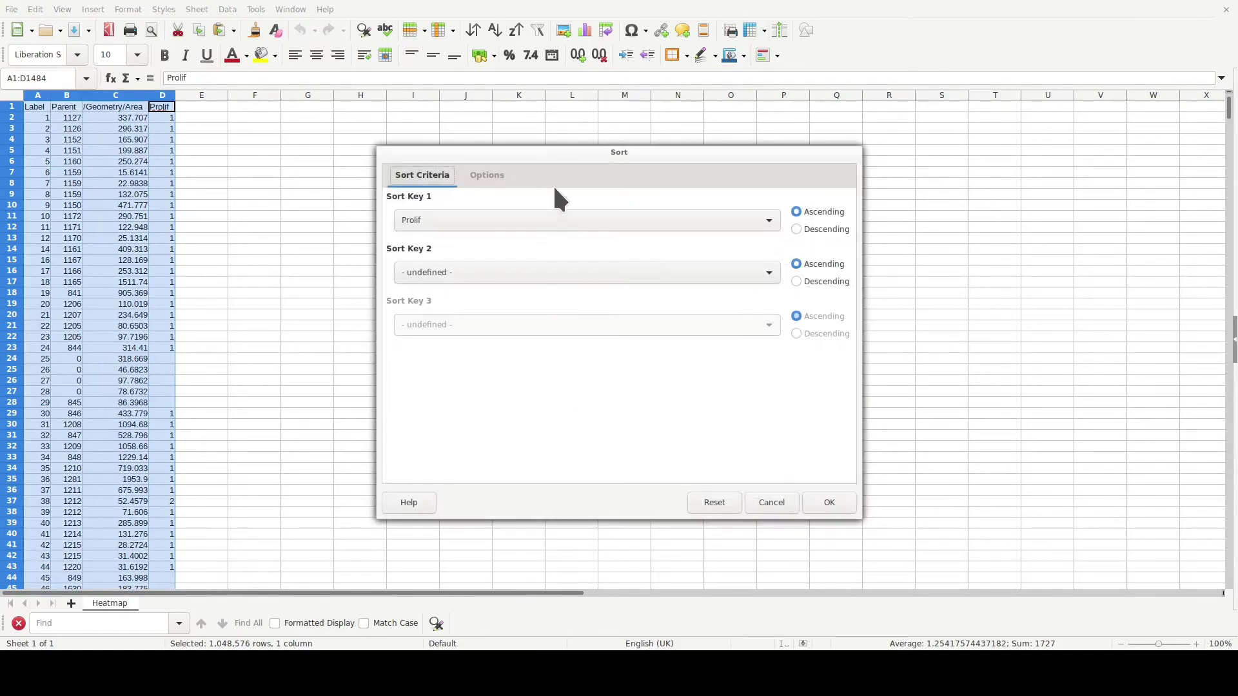
pyautogui.click(510, 272)
pyautogui.click(516, 275)
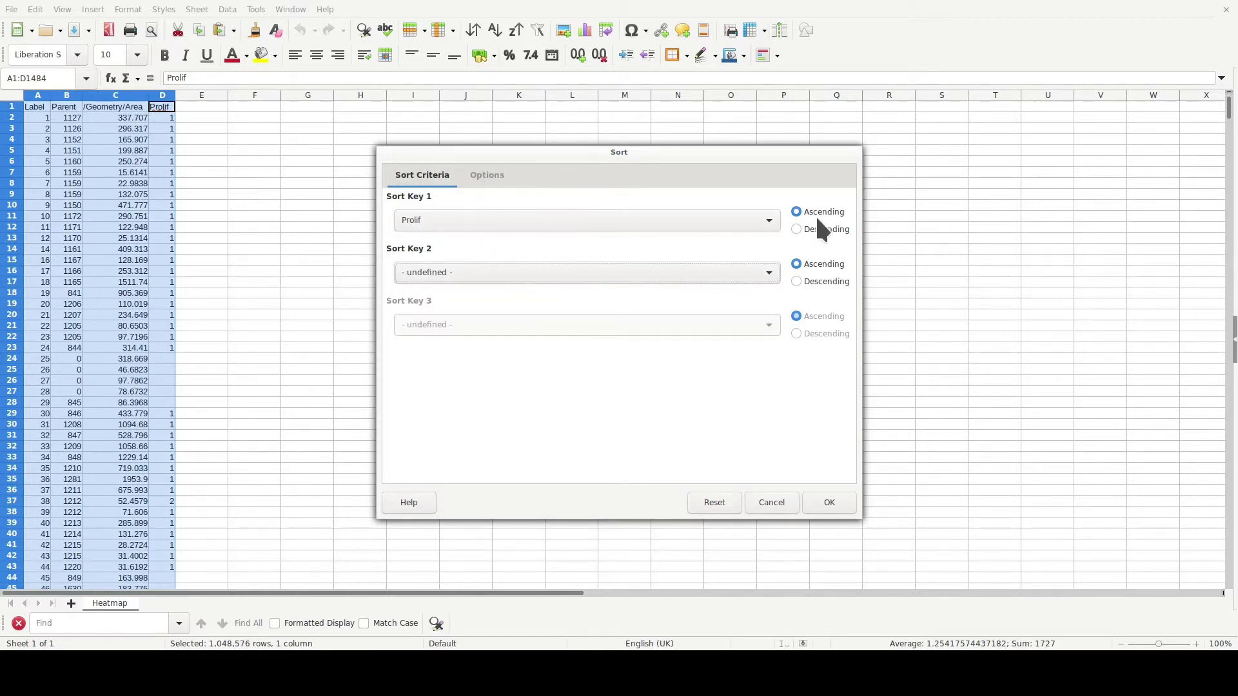
pyautogui.click(816, 500)
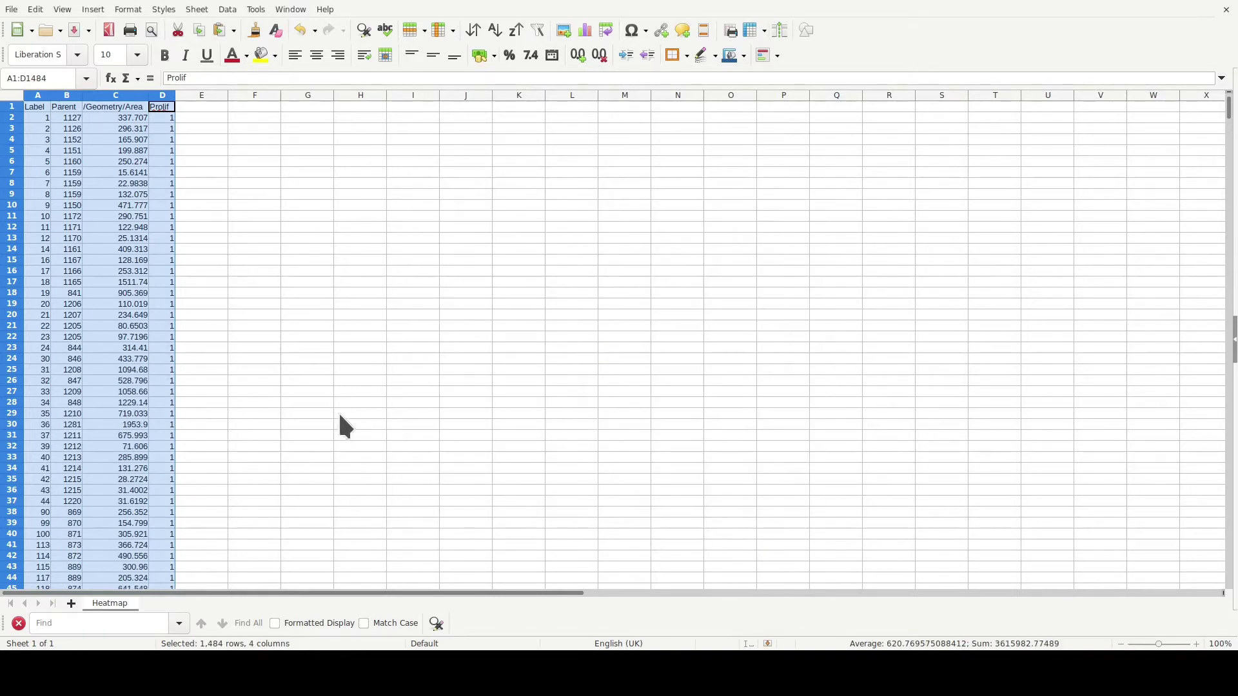
# - Examine the sorted Prolif values down to the rows with the highest proliferation counts
pyautogui.scroll(-17, 336, 414)
pyautogui.scroll(-10, 342, 429)
pyautogui.moveTo(1078, 138); pyautogui.dragTo(1224, 210)
pyautogui.moveTo(819, 592); pyautogui.dragTo(167, 562)
pyautogui.moveTo(1228, 133); pyautogui.dragTo(1215, 530)
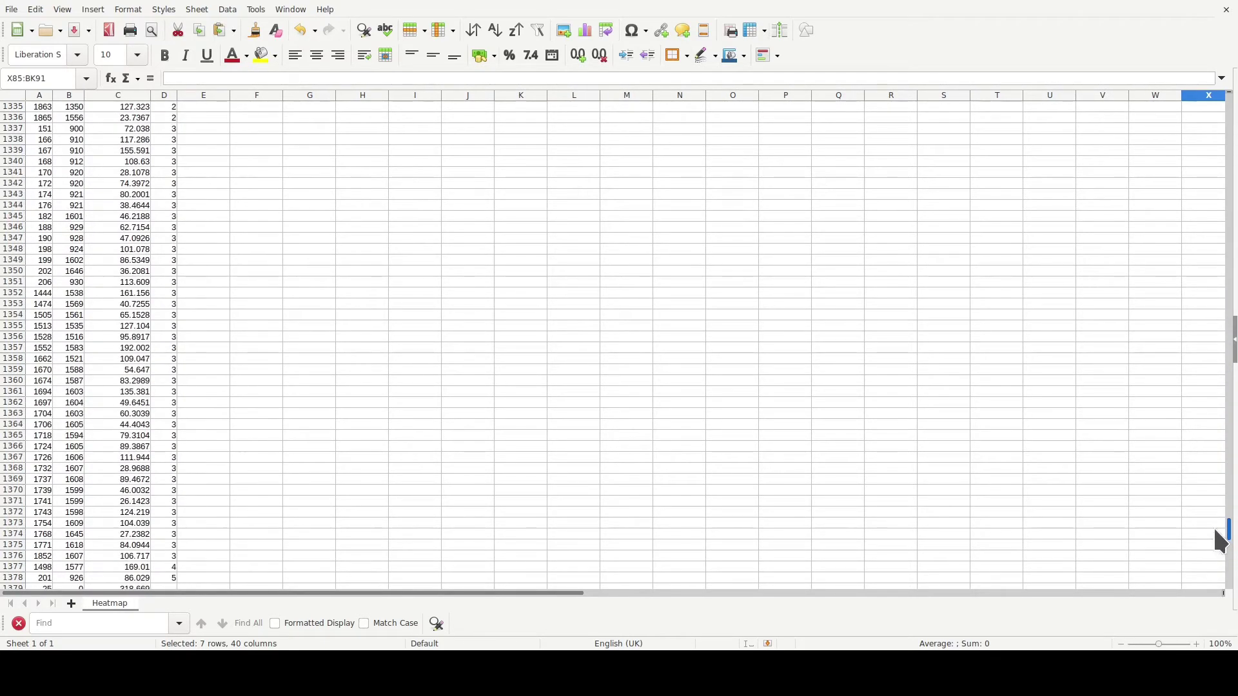
pyautogui.scroll(-2, 159, 499)
pyautogui.scroll(4, 193, 522)
pyautogui.scroll(2, 199, 533)
# - Close Heatmap.csv without saving the changes and return to MorphoGraphX
pyautogui.click(1227, 9)
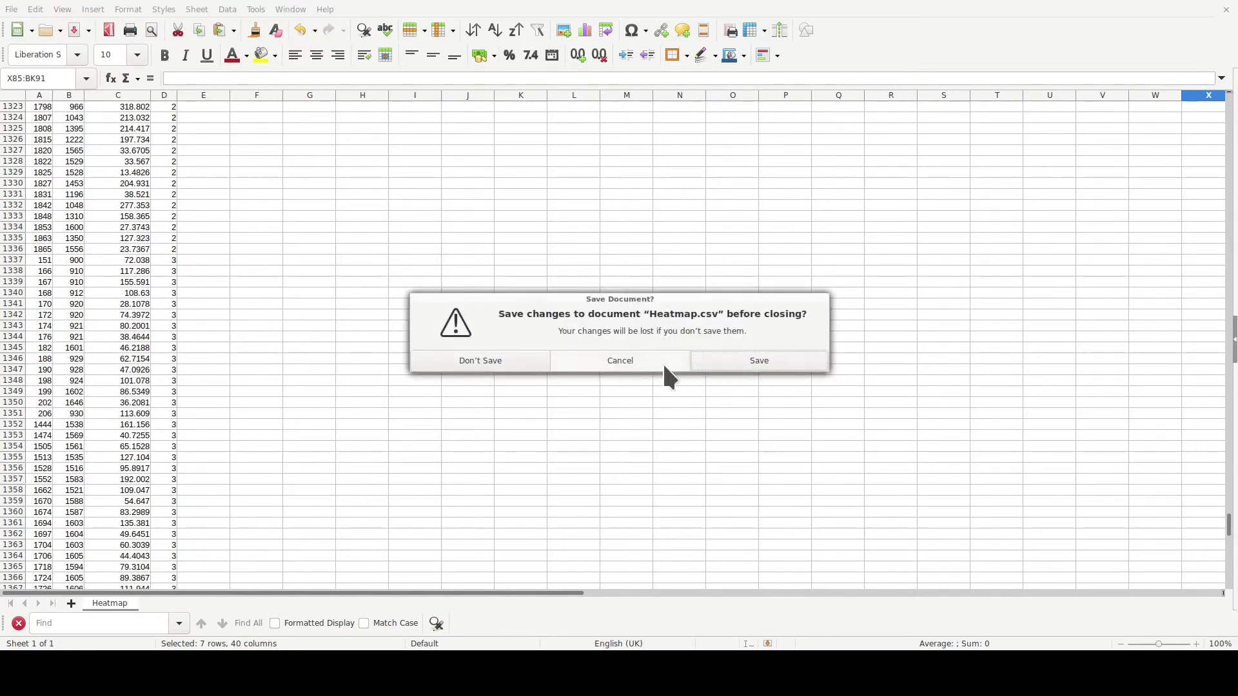
pyautogui.click(500, 361)
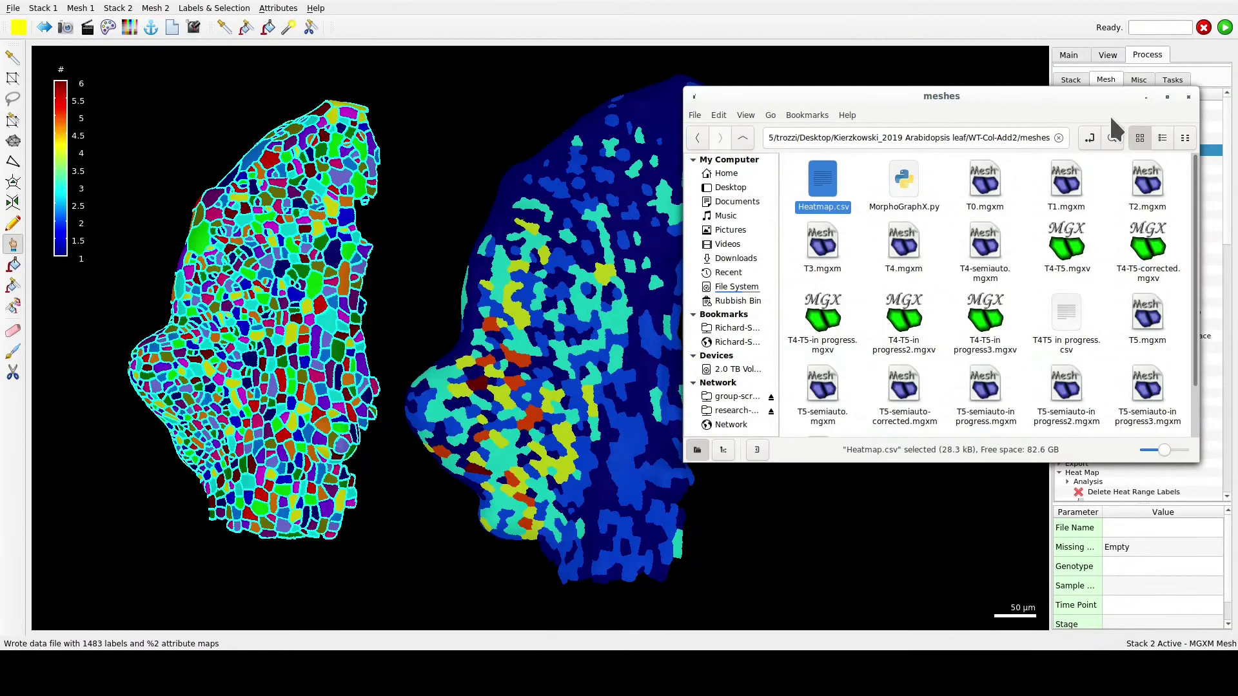
pyautogui.click(864, 529)
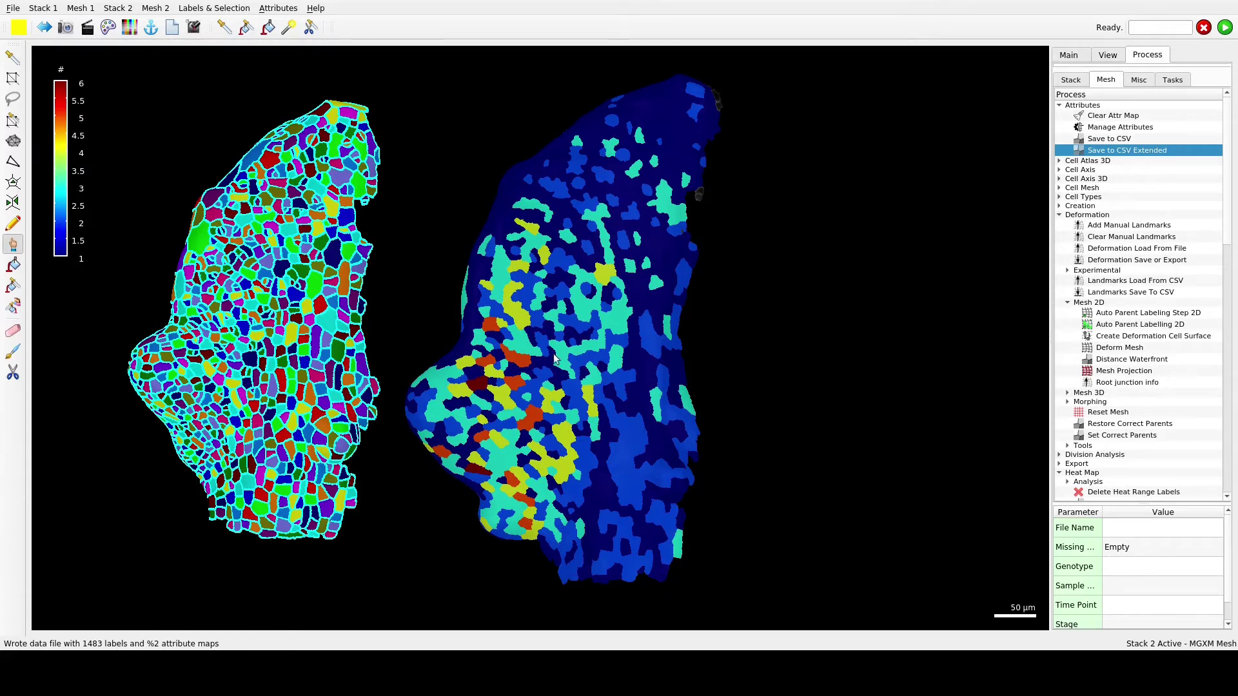
# - Show the Cells mesh outlines on Stack 2 and examine the divided cells of the proliferation heat map up close
pyautogui.click(1079, 59)
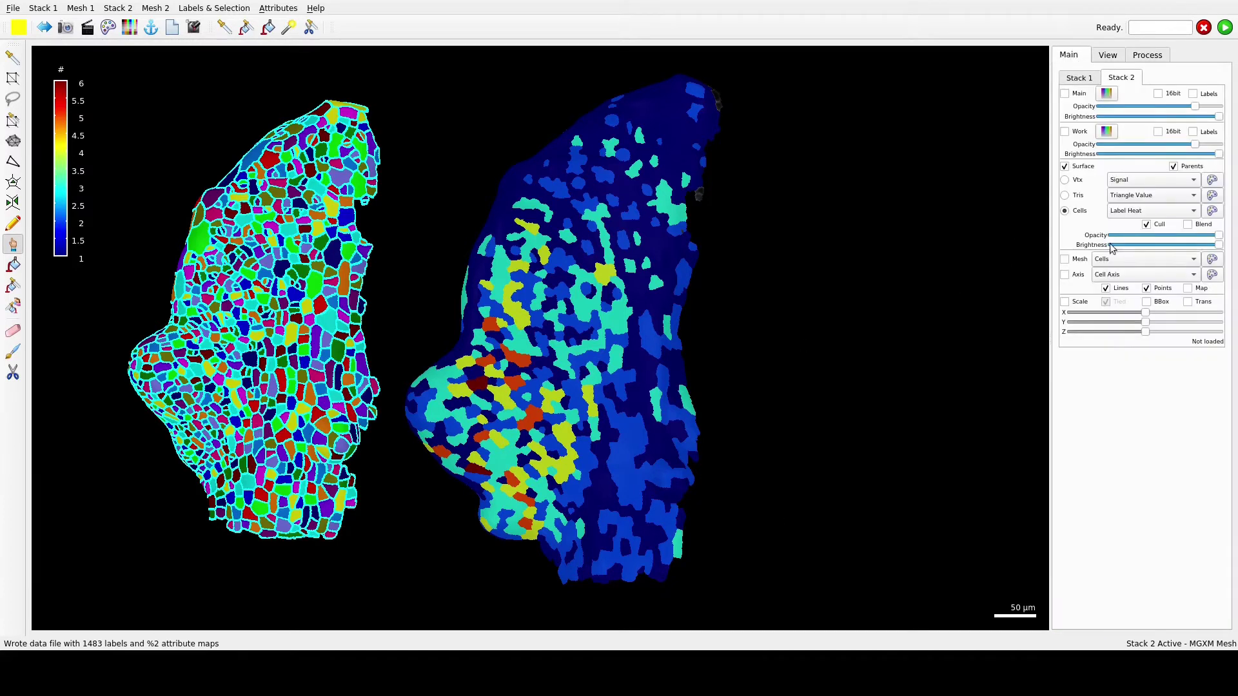
pyautogui.click(1065, 259)
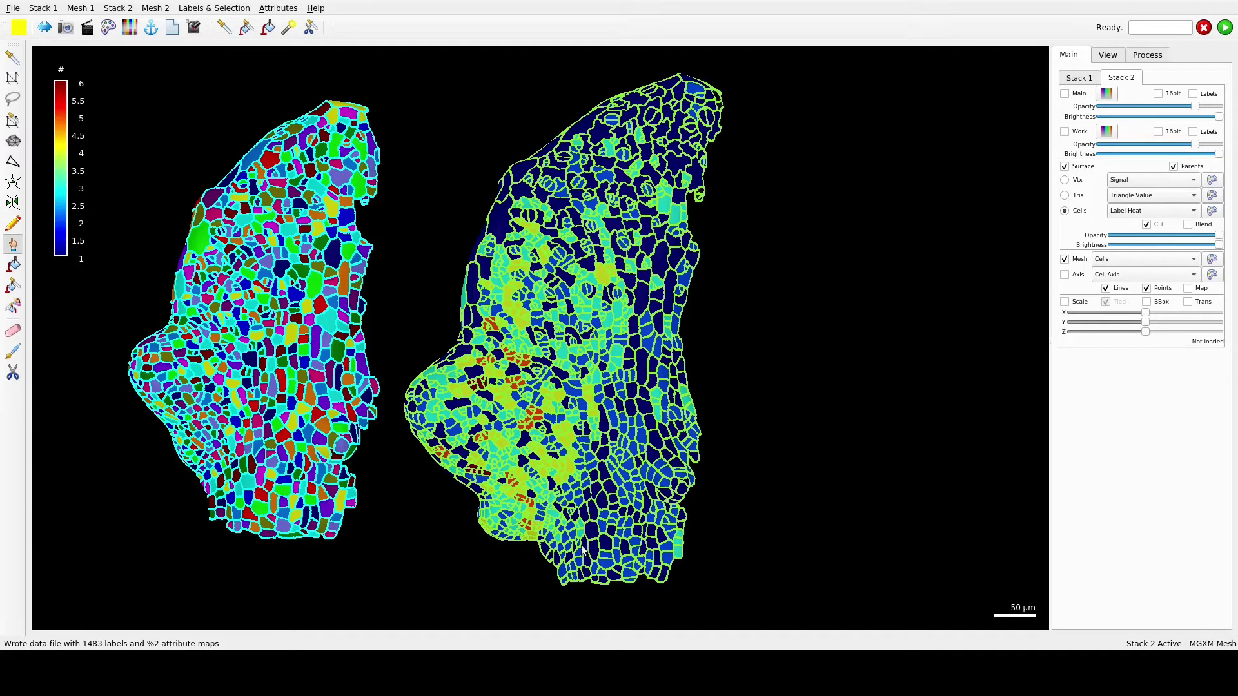
pyautogui.scroll(10, 581, 355)
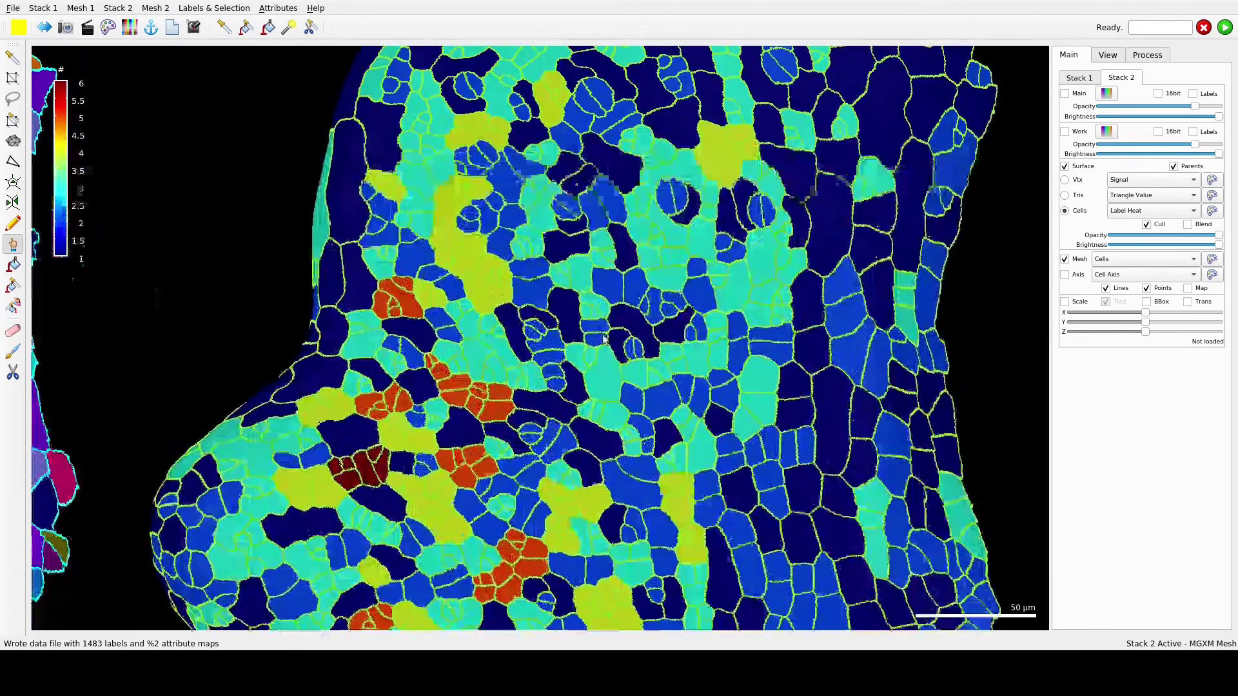
pyautogui.scroll(5, 581, 355)
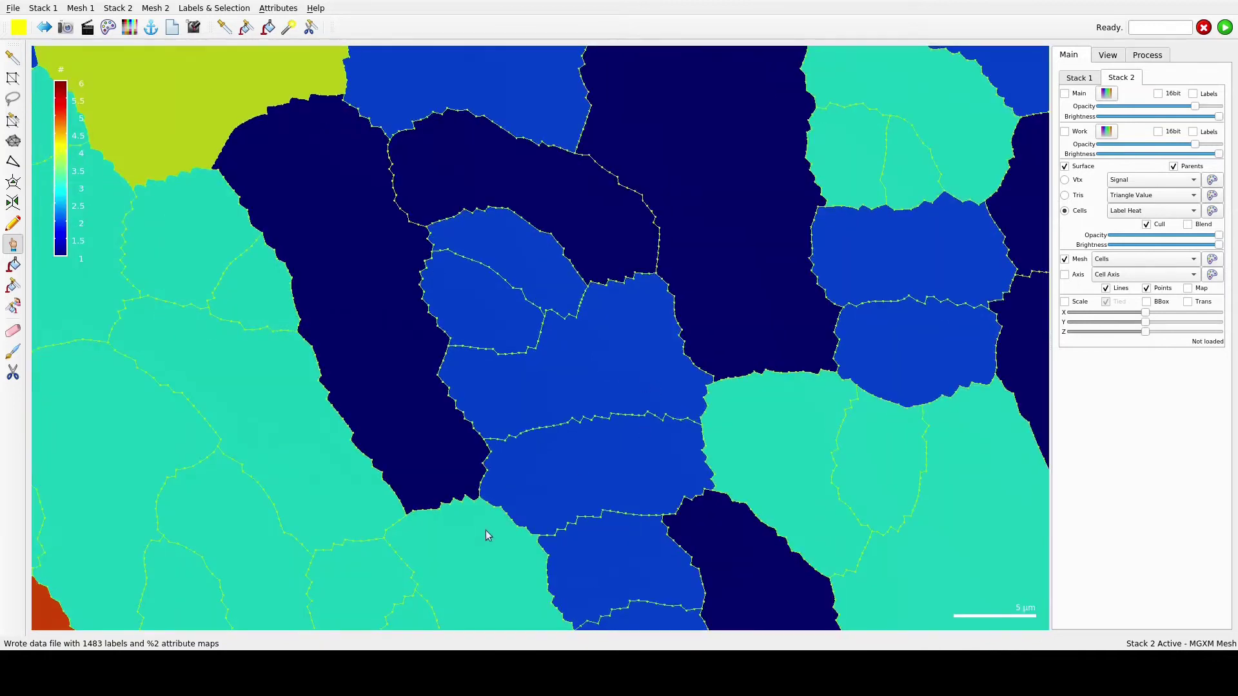
pyautogui.scroll(-2, 558, 413)
pyautogui.scroll(3, 559, 412)
pyautogui.scroll(3, 446, 451)
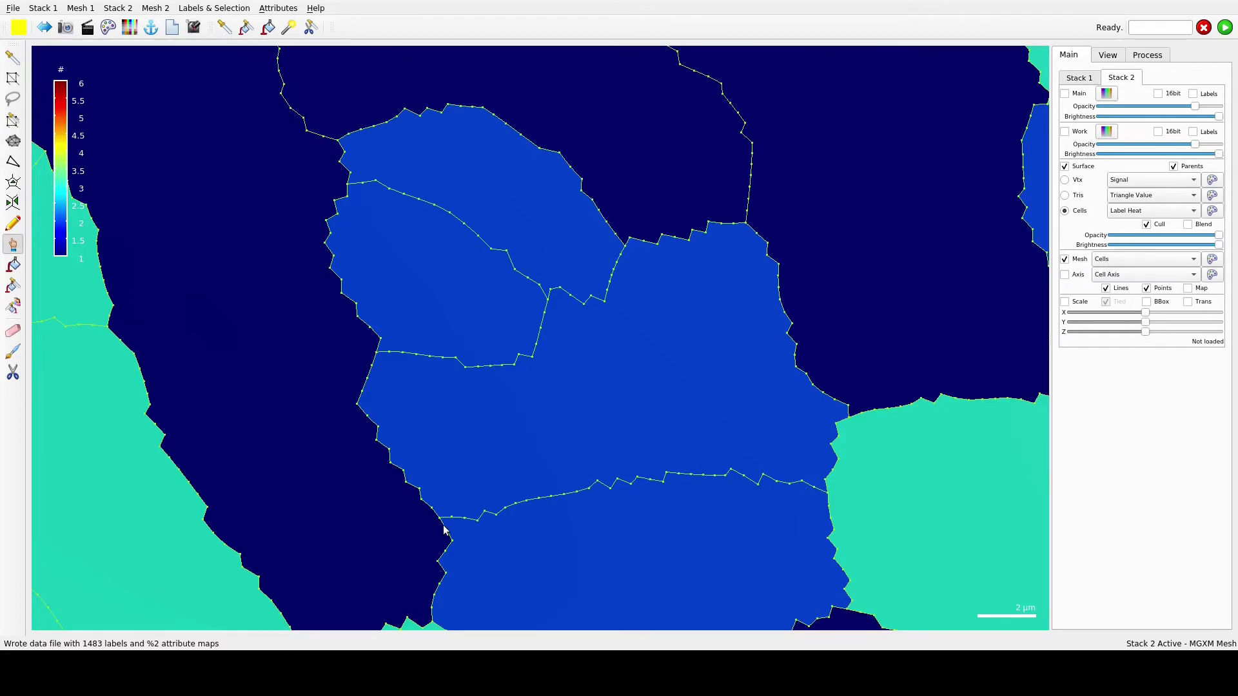
pyautogui.scroll(-10, 443, 530)
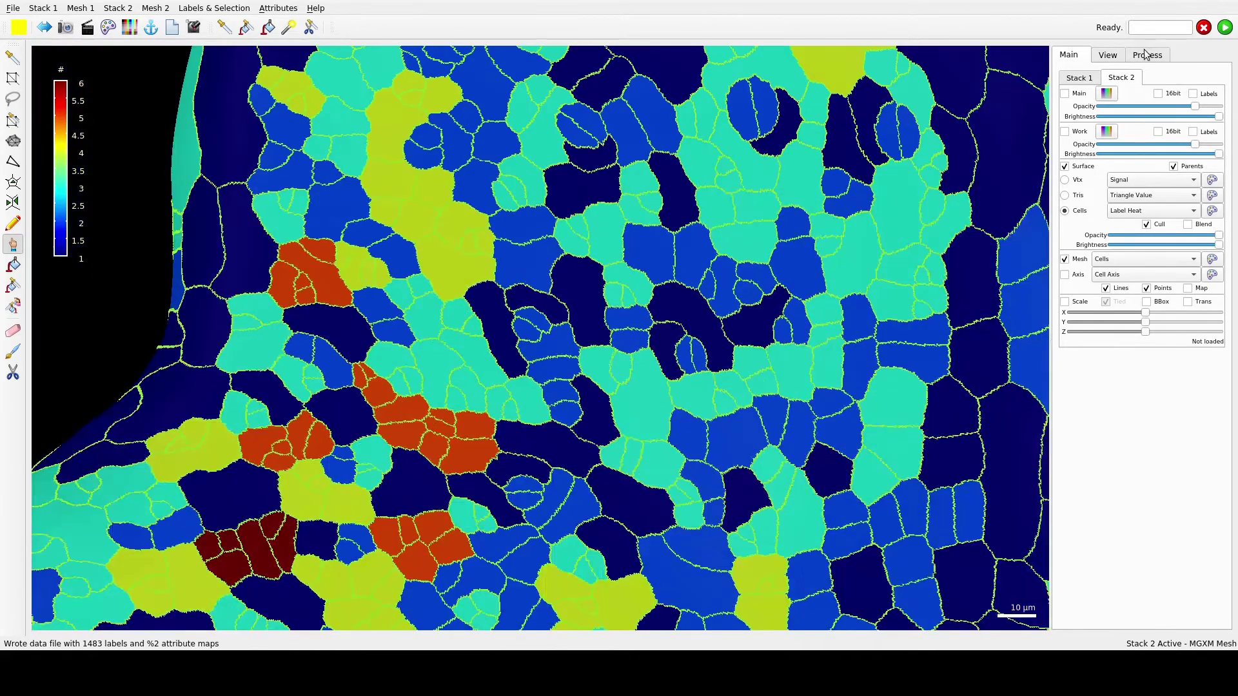
# - List the Cell Mesh processes and view both leaf meshes in full
pyautogui.click(1147, 54)
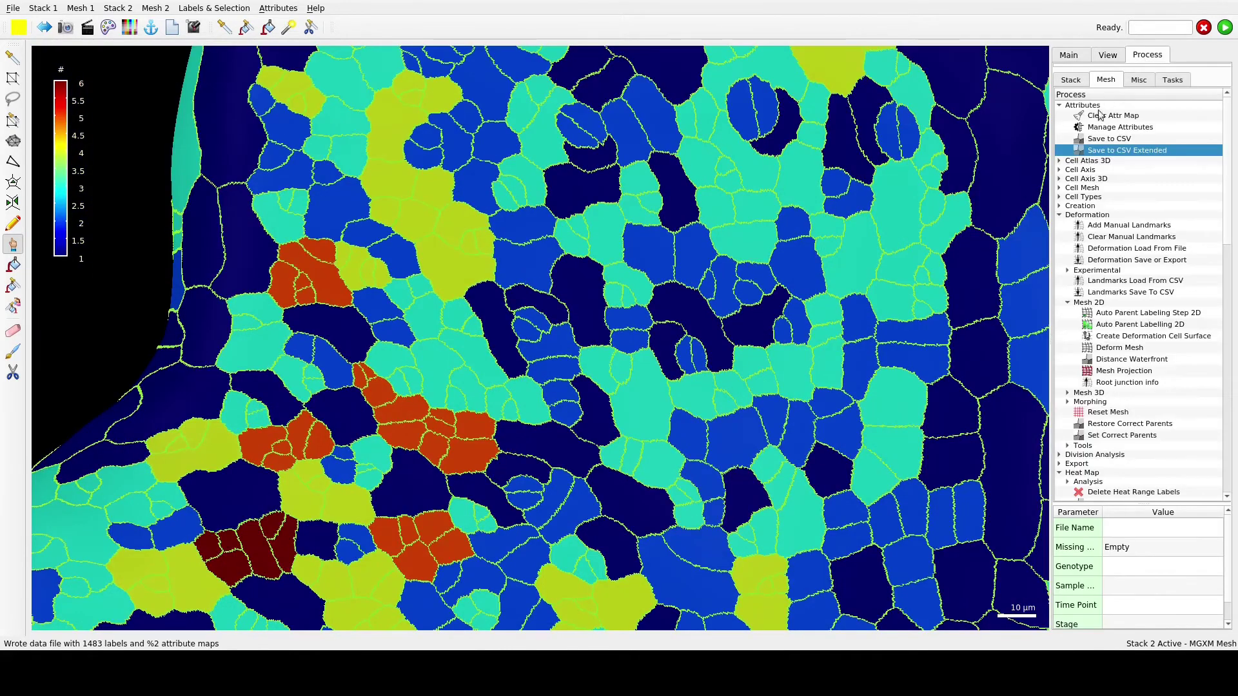
pyautogui.click(1060, 189)
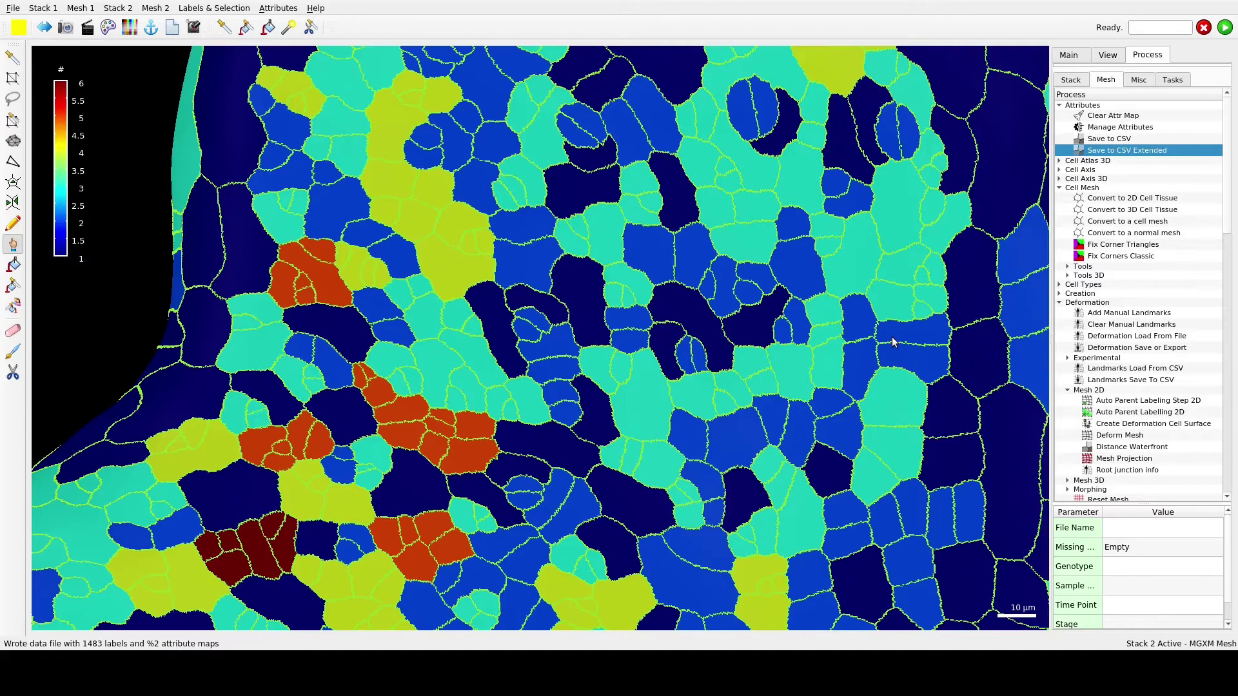
pyautogui.scroll(-10, 893, 342)
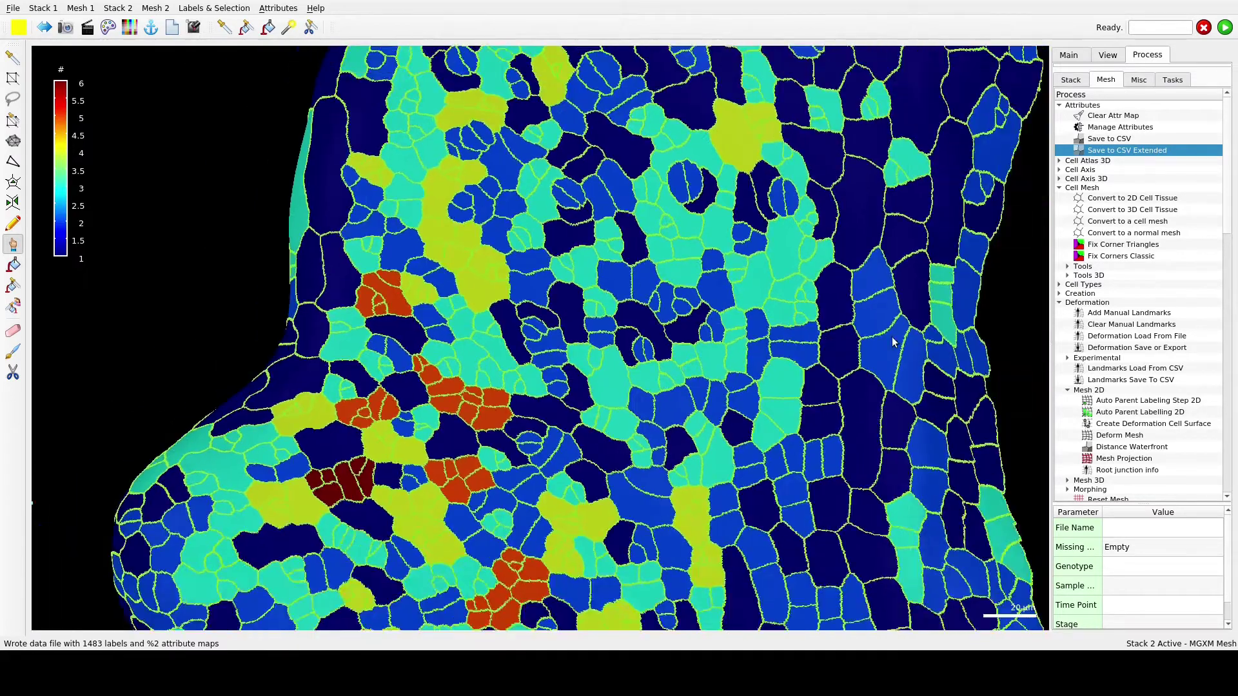
pyautogui.scroll(-5, 893, 341)
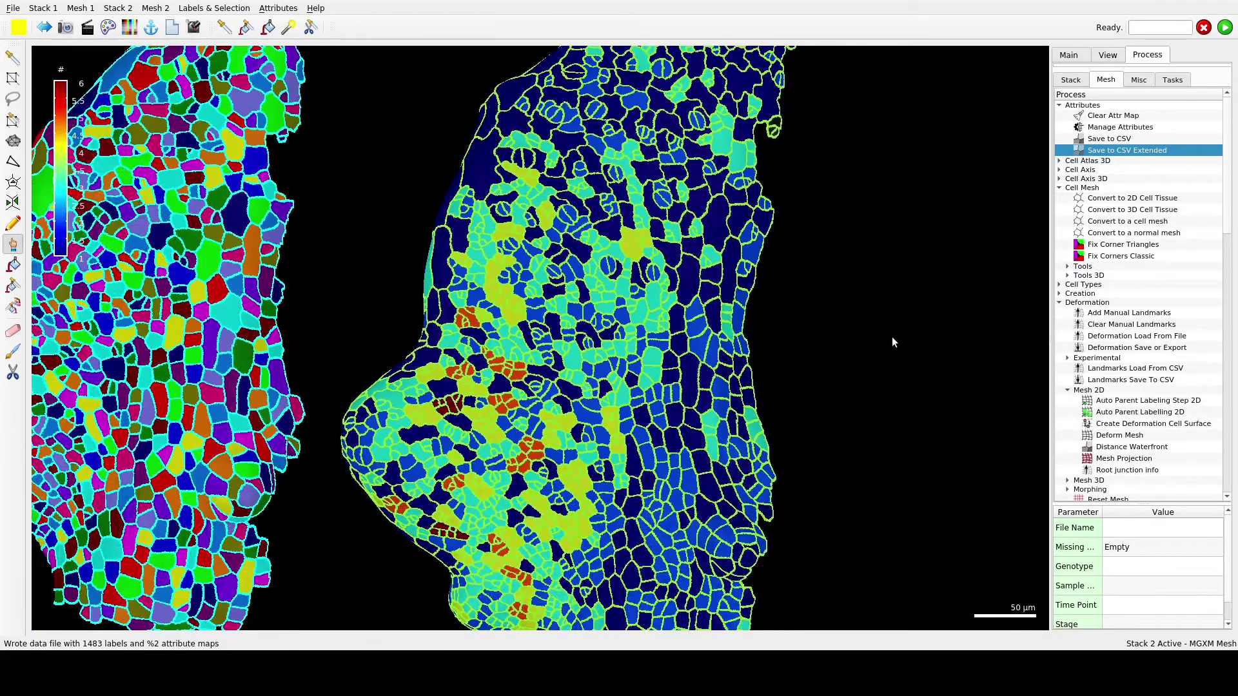
pyautogui.scroll(-2, 728, 370)
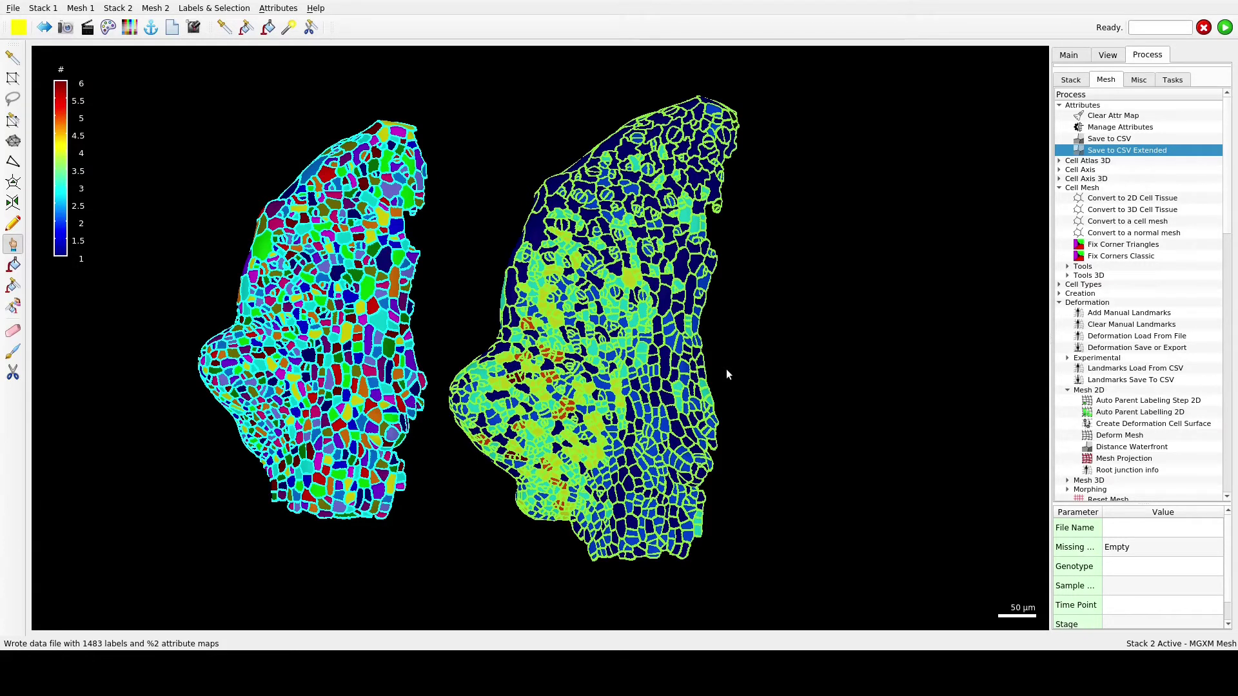
# - Color Stack 2's cells by Label instead of by heat map
pyautogui.click(1074, 56)
pyautogui.click(1124, 210)
pyautogui.click(1120, 197)
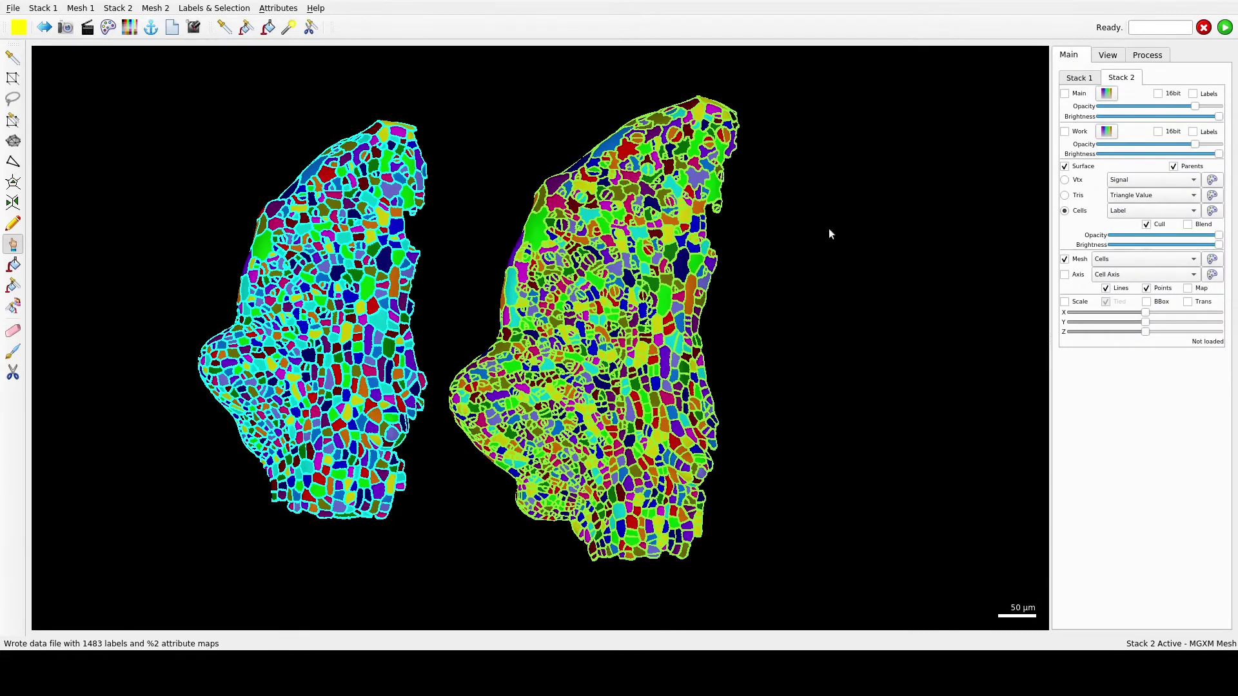
# - Run the Check Correspondence process from the Cell Axis PDG group with Show, Convert and New all set to No
pyautogui.click(1147, 55)
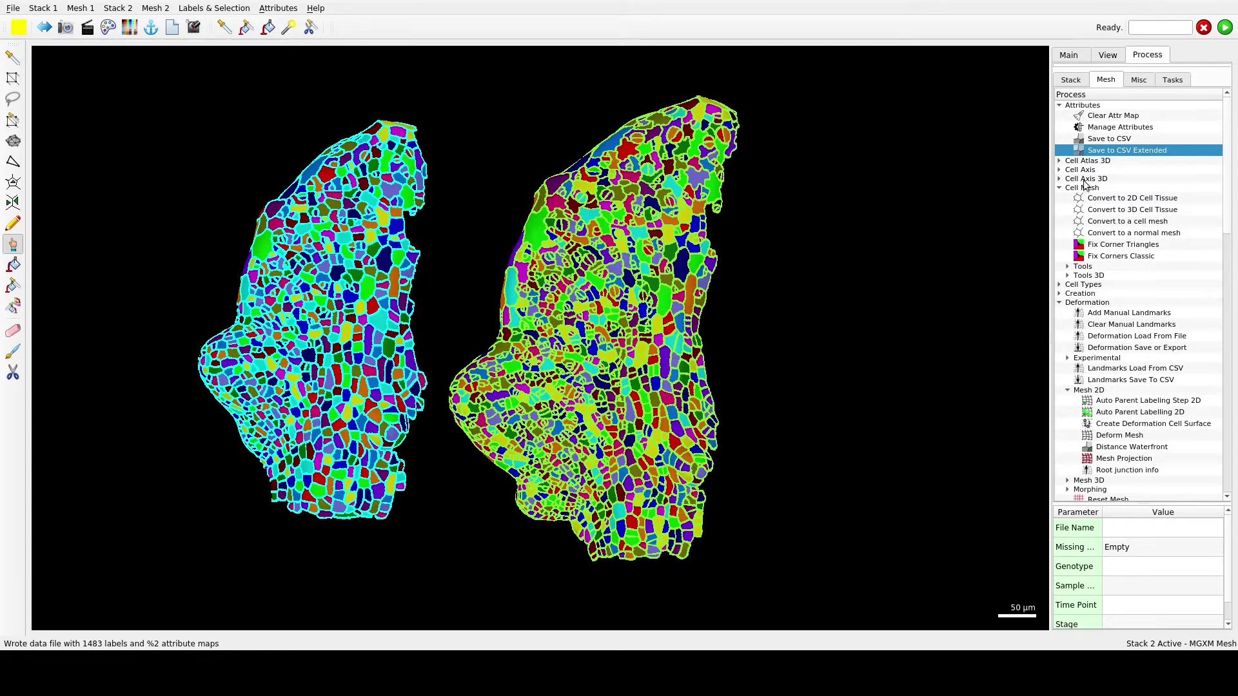
pyautogui.click(1059, 170)
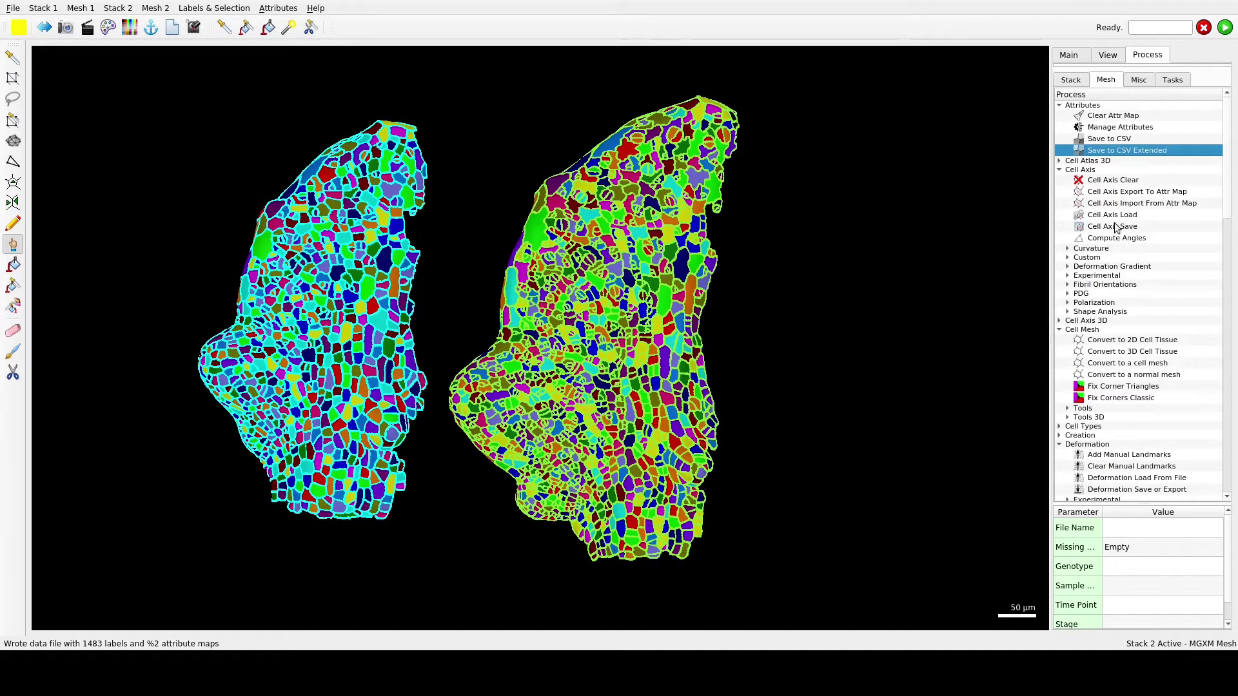
pyautogui.click(1089, 285)
pyautogui.click(1068, 294)
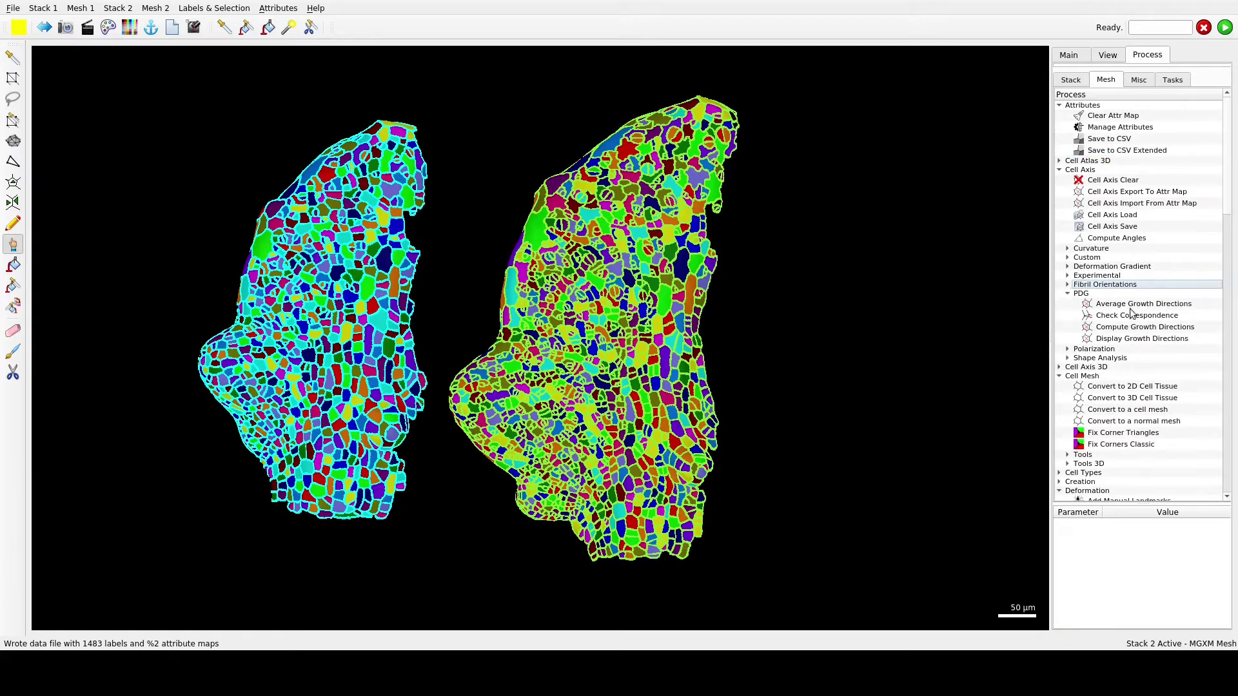
pyautogui.click(1138, 321)
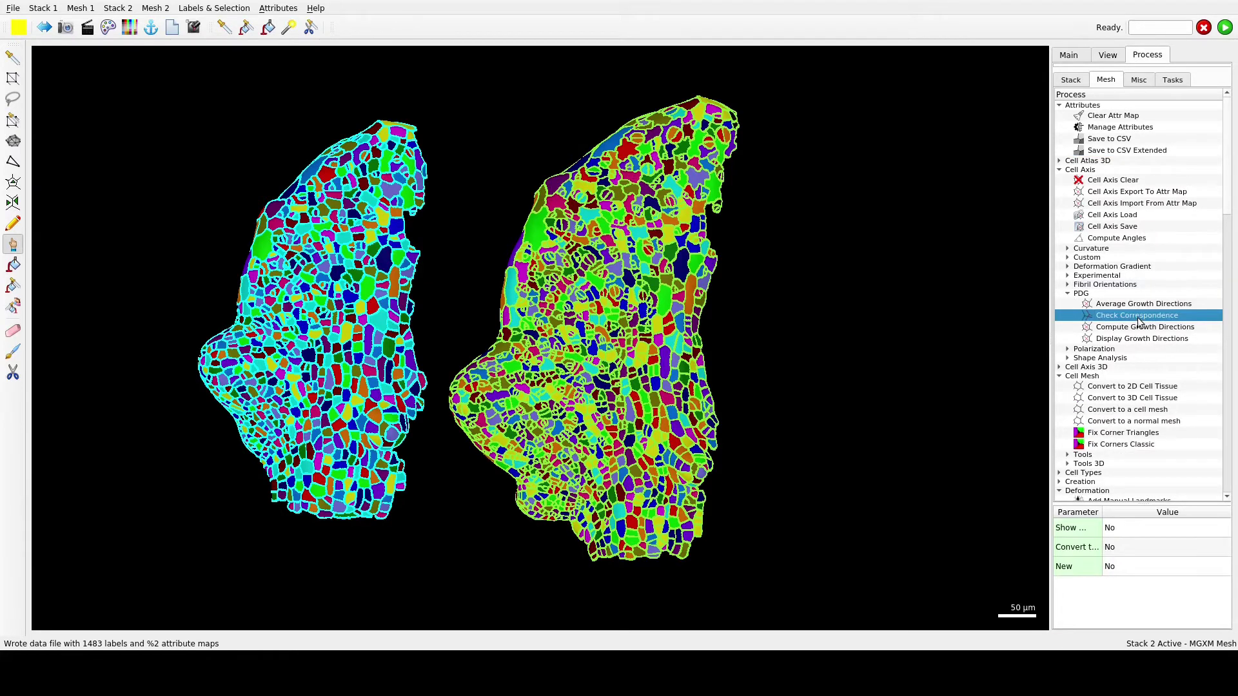
pyautogui.click(1224, 28)
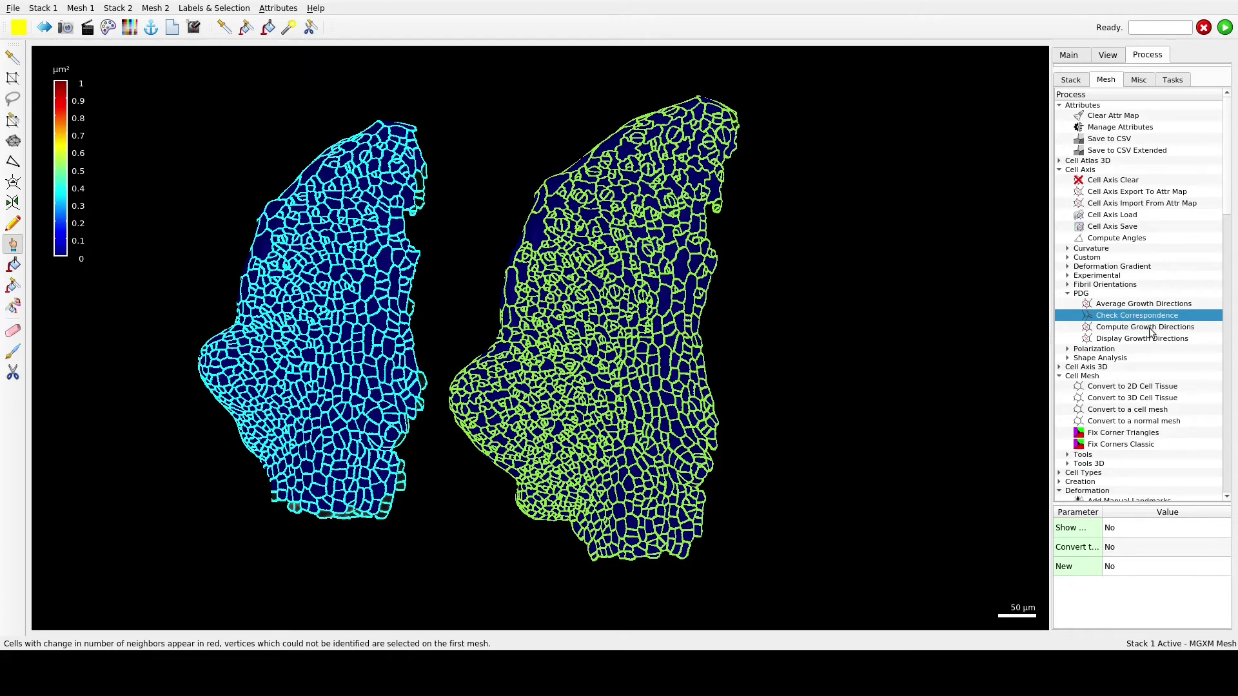
# - Run the Compute Growth Directions process from the PDG group on the two leaf meshes
pyautogui.click(1069, 55)
pyautogui.click(1145, 57)
pyautogui.click(1183, 327)
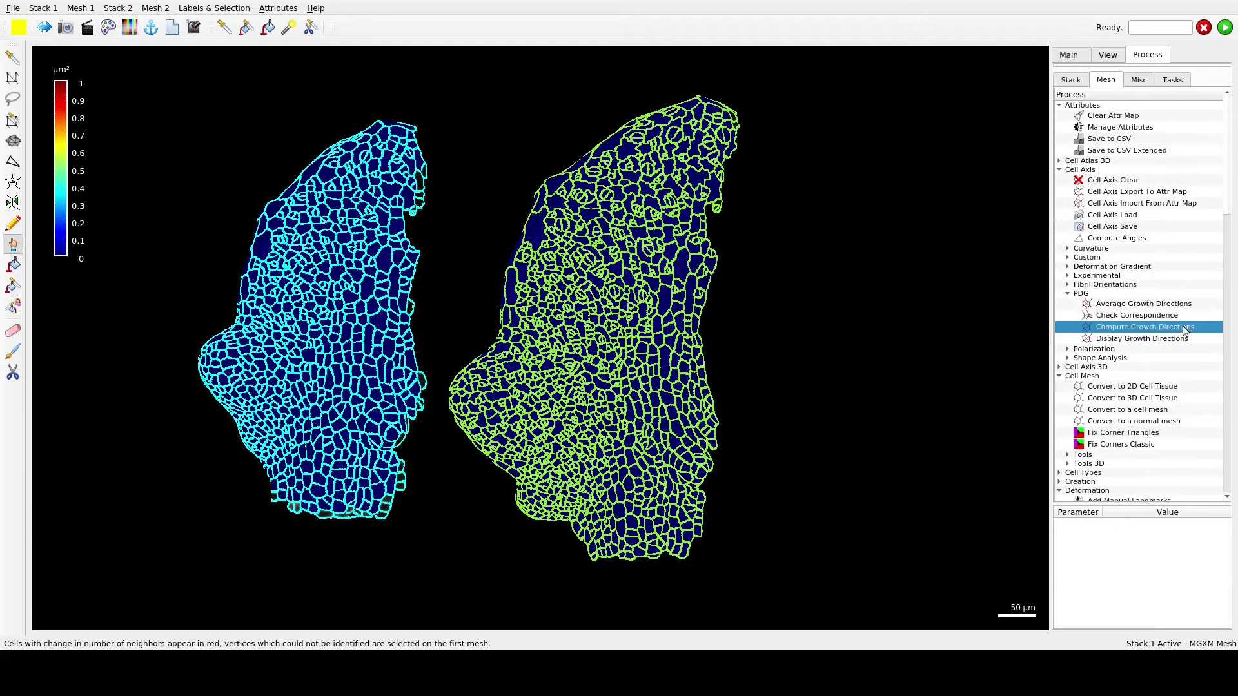
pyautogui.click(1224, 27)
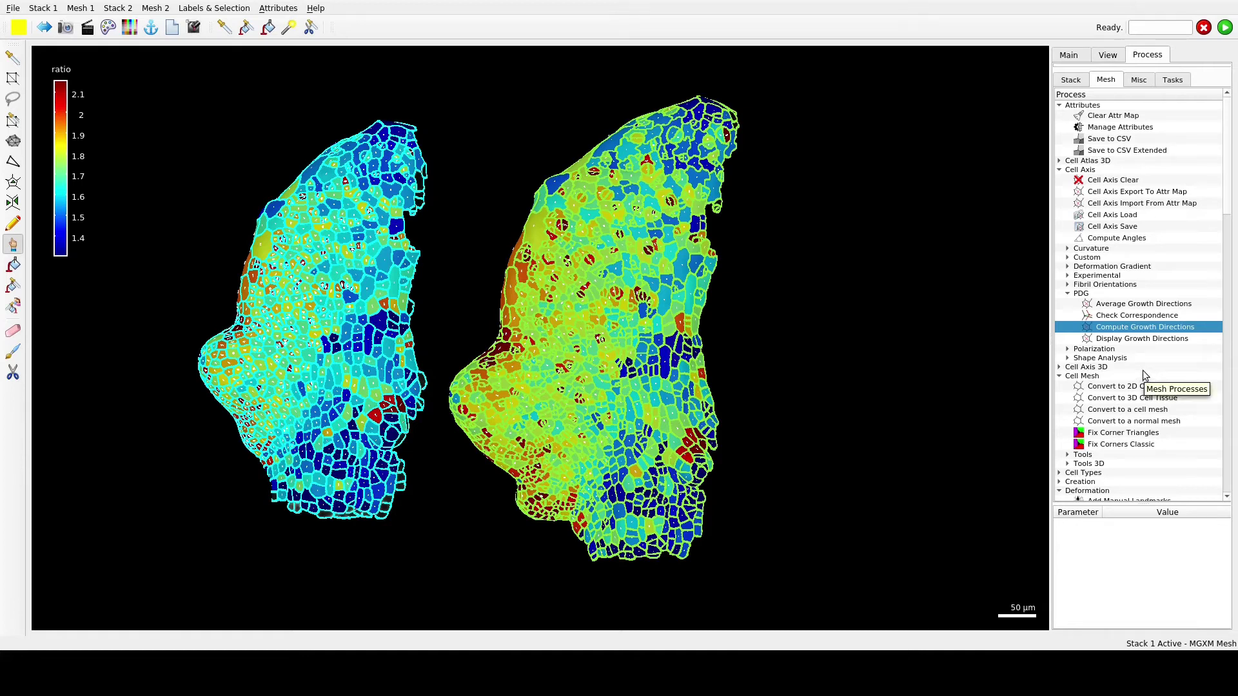
# - Select the Display Growth Directions process and enlarge its parameter list to examine the heat map and axis settings
pyautogui.click(1140, 340)
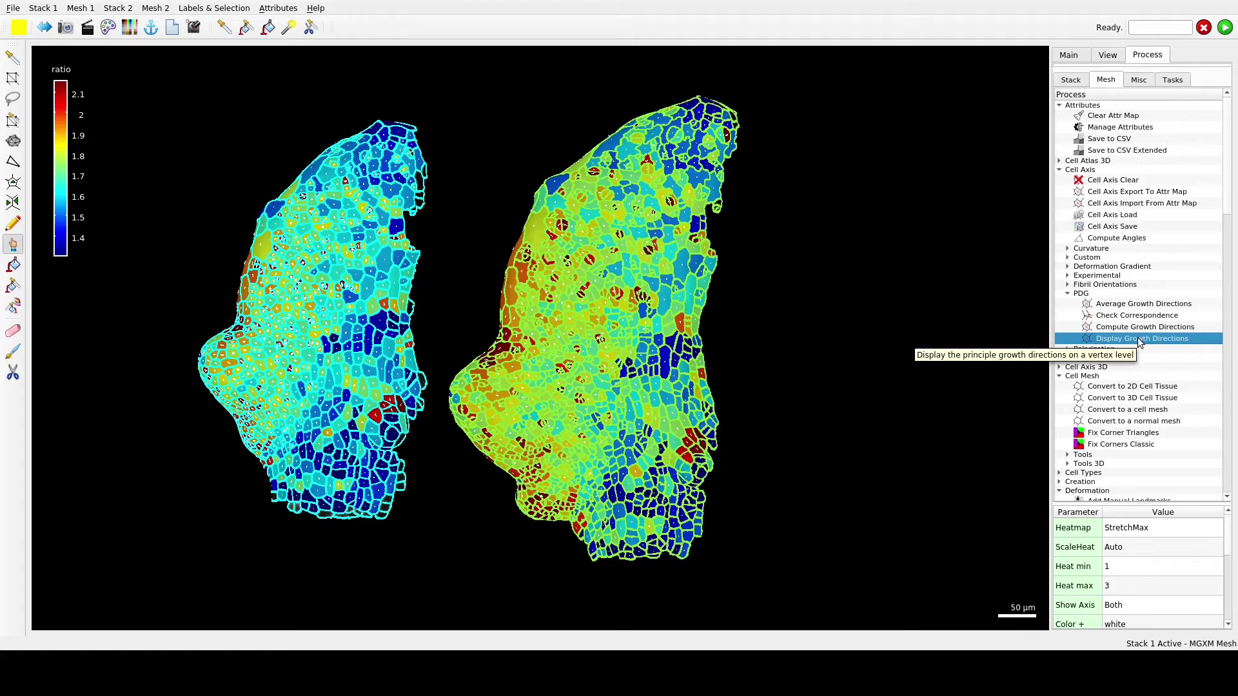
pyautogui.moveTo(1133, 505); pyautogui.dragTo(1133, 468)
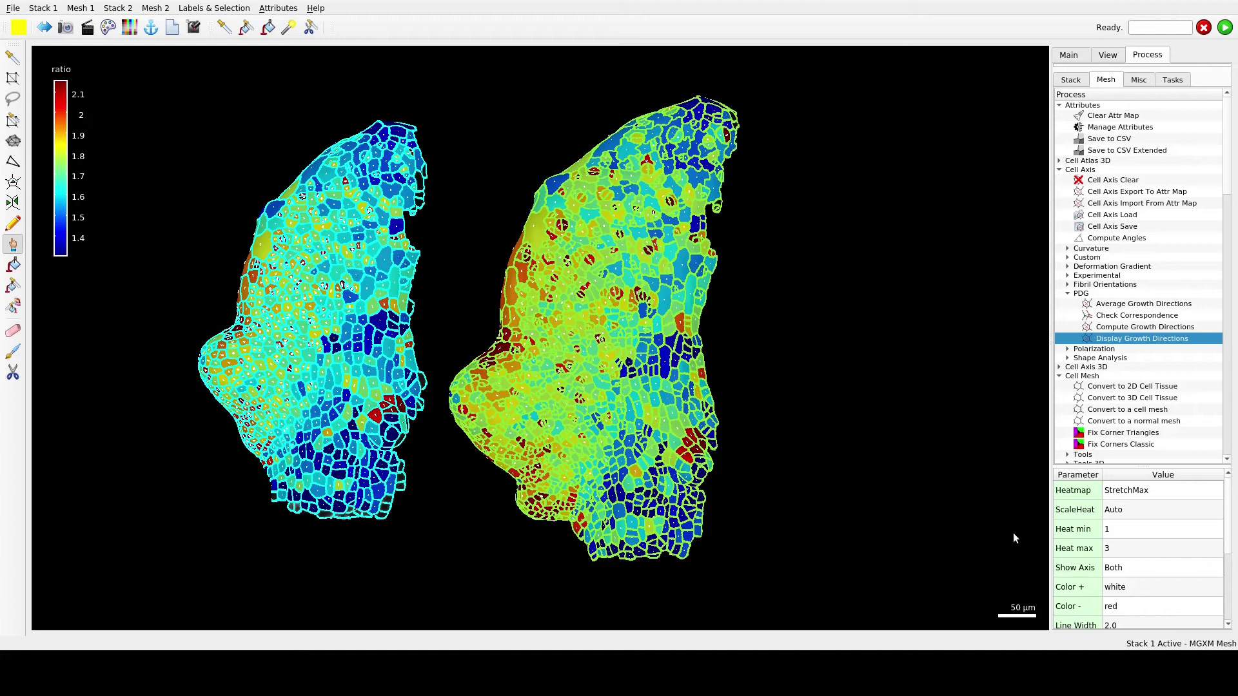
pyautogui.scroll(4, 773, 519)
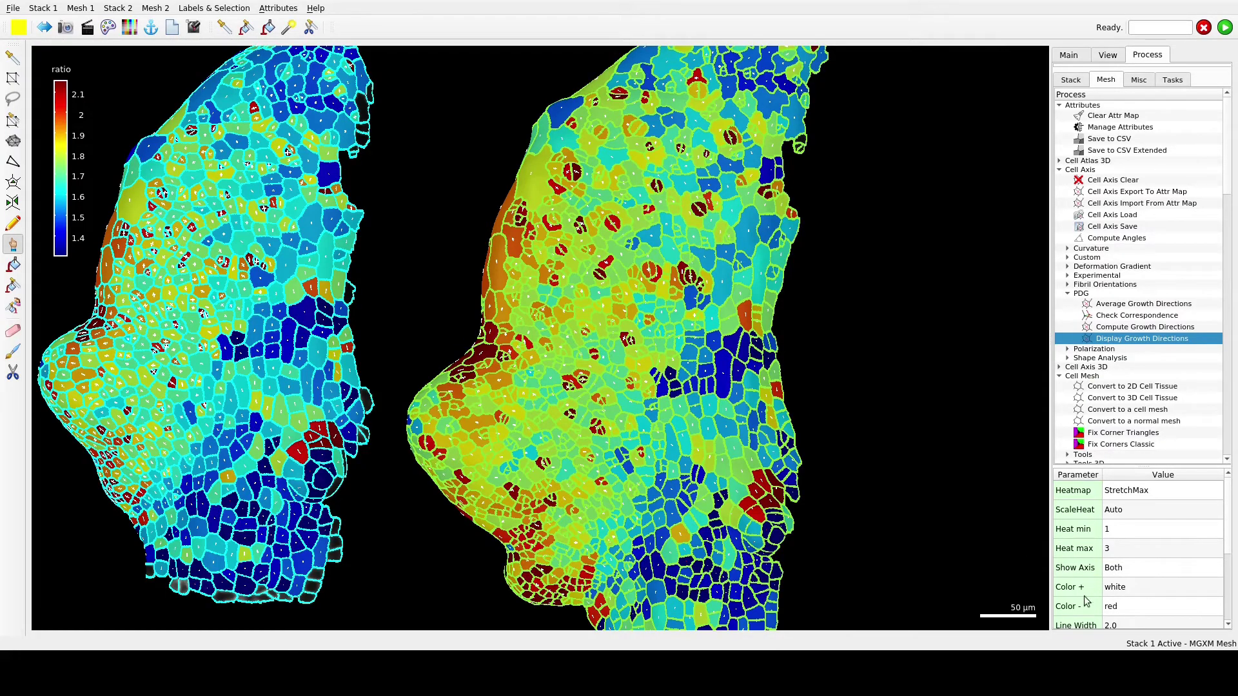
pyautogui.scroll(-2, 1087, 601)
pyautogui.moveTo(1076, 582)
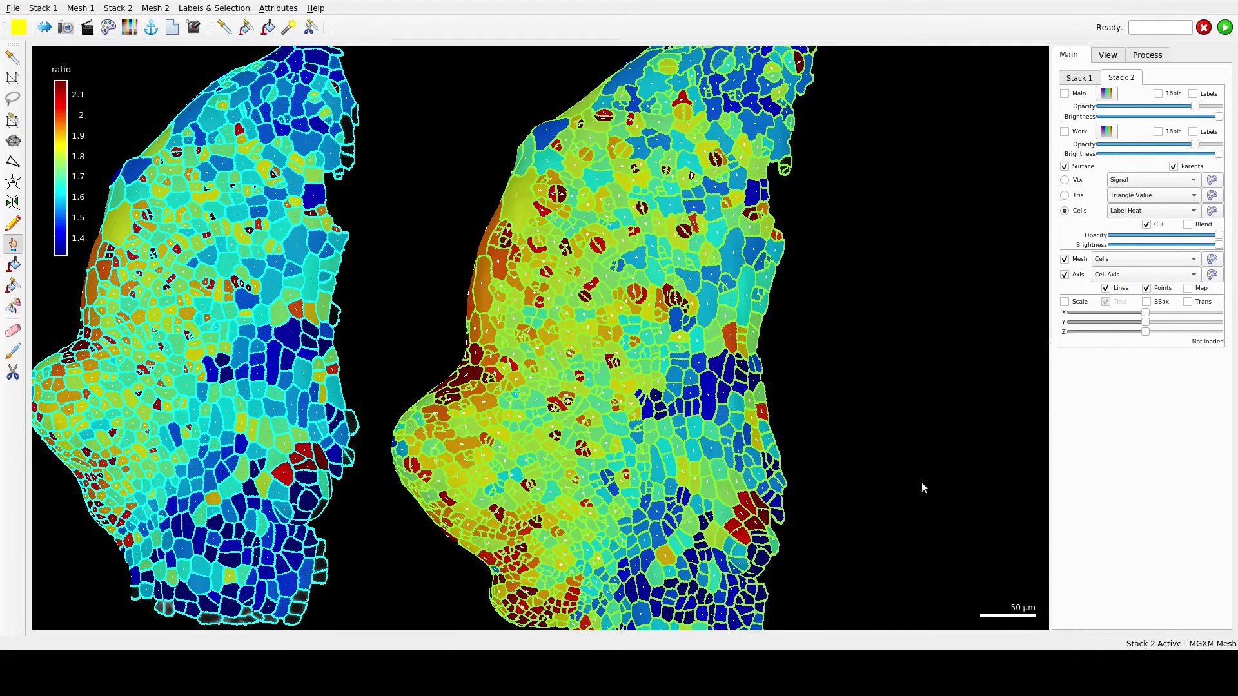
# - Run Display Growth Directions on Stack 2 with Line Width 3 and Line Scale 3
pyautogui.moveTo(922, 482); pyautogui.dragTo(813, 459, button='right')
pyautogui.scroll(4, 738, 455)
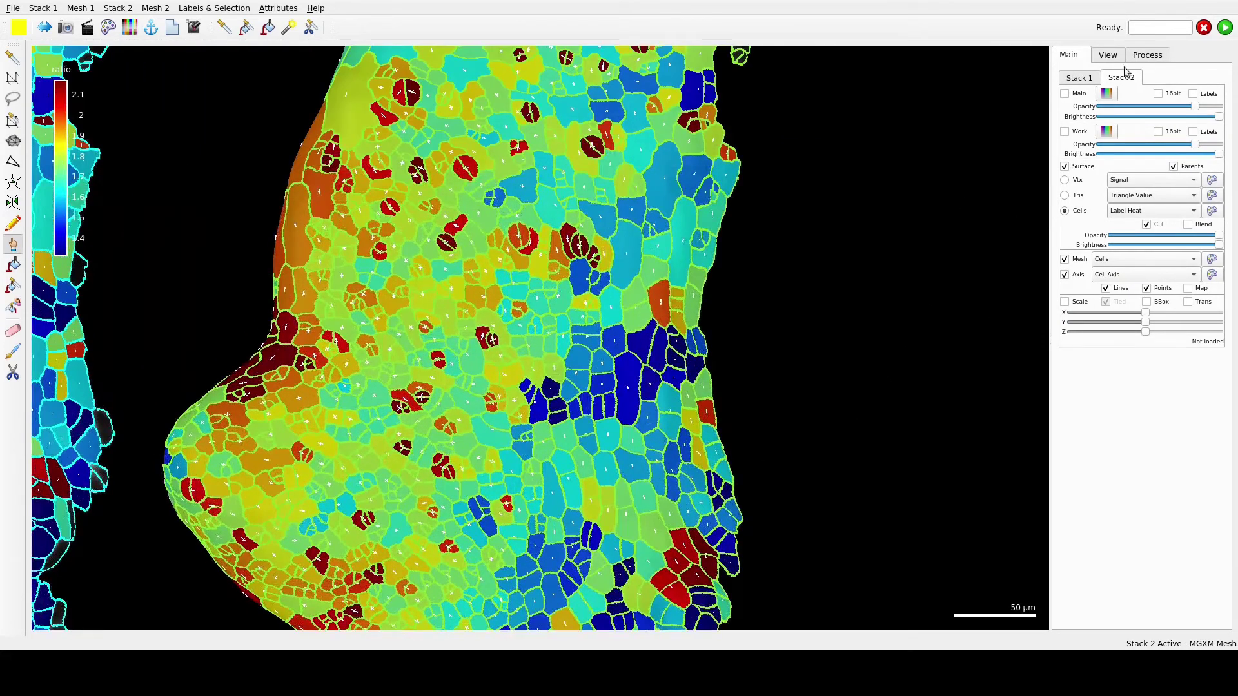
pyautogui.click(1143, 56)
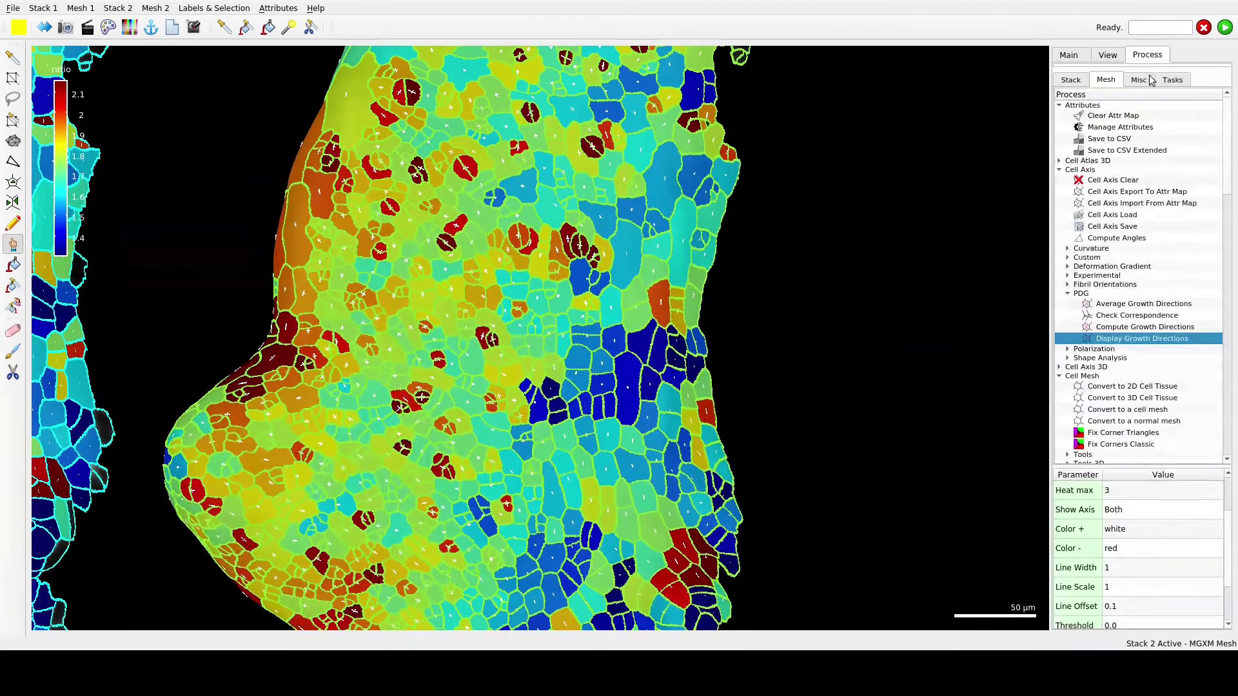
pyautogui.doubleClick(1136, 573)
pyautogui.write('3')
pyautogui.doubleClick(1132, 585)
pyautogui.write('3')
pyautogui.click(1225, 27)
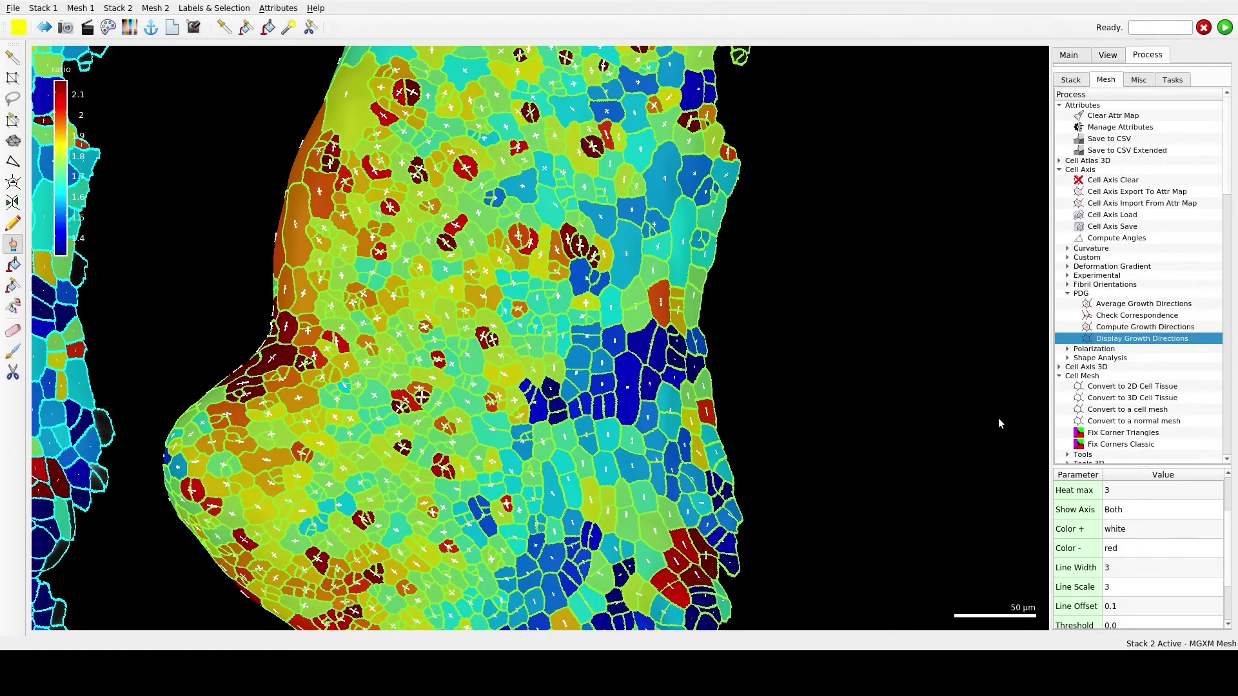
# - Rerun Display Growth Directions on Stack 2 with Line Width 2 and Line Scale 7
pyautogui.scroll(3, 874, 470)
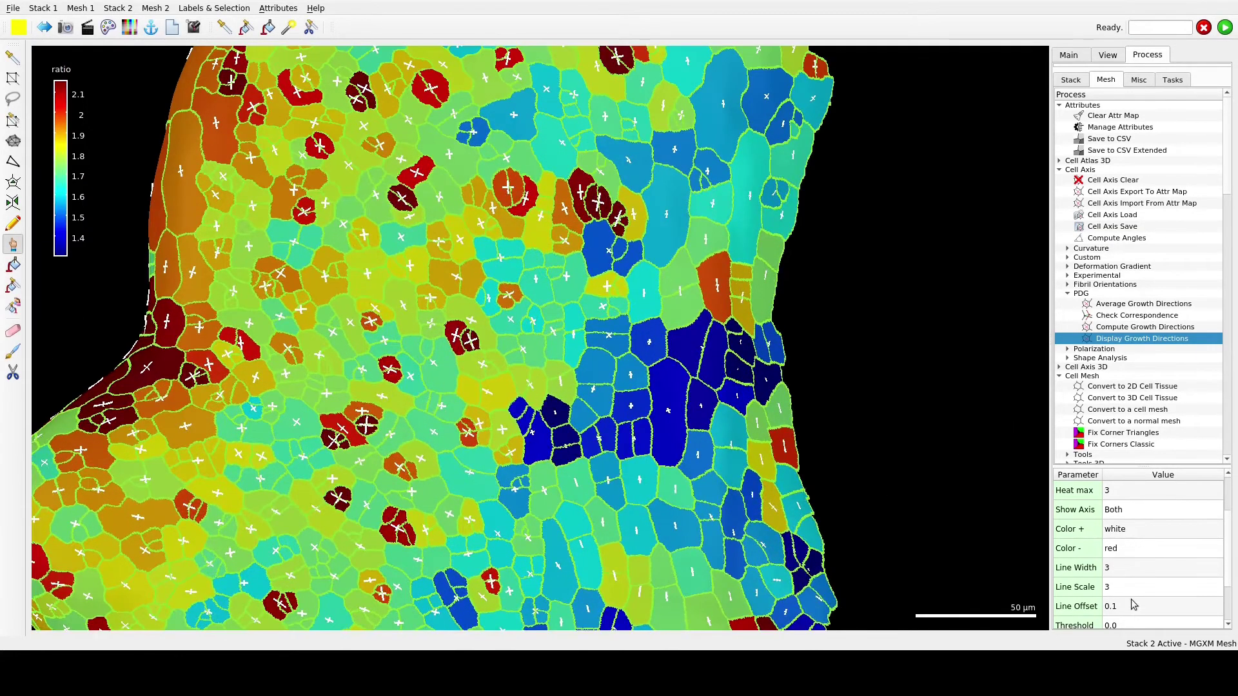
pyautogui.doubleClick(1127, 567)
pyautogui.write('2')
pyautogui.doubleClick(1125, 585)
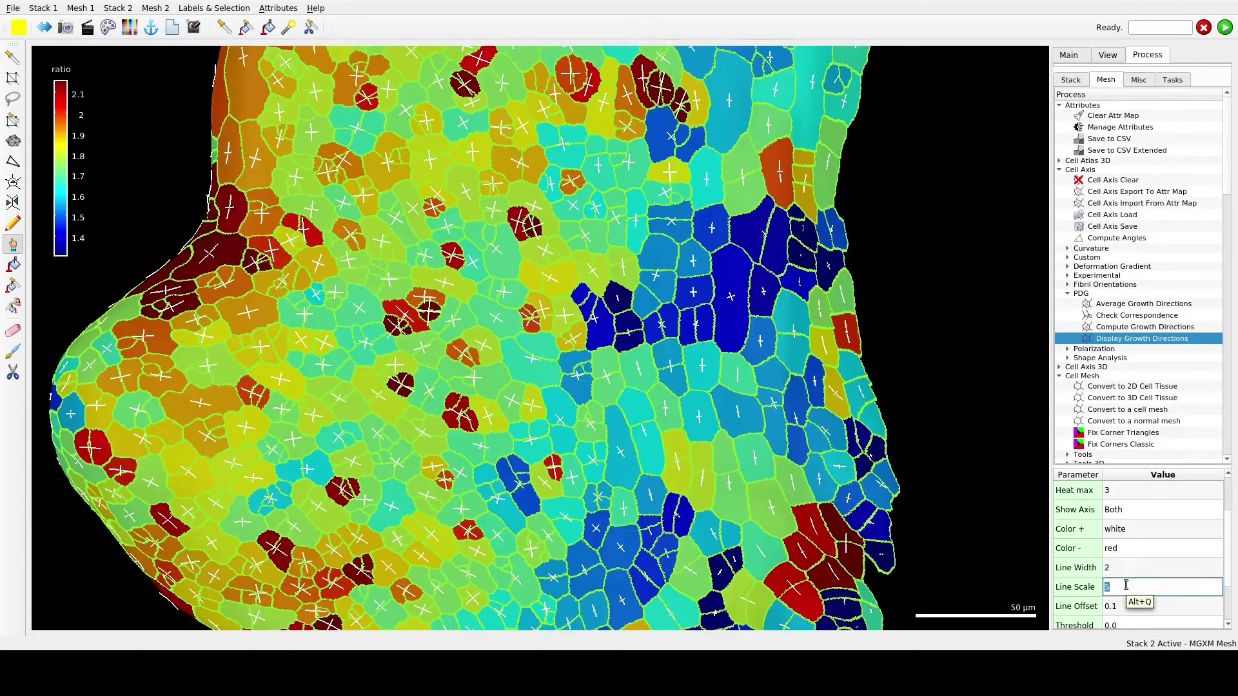
pyautogui.write('6')
pyautogui.doubleClick(1137, 590)
pyautogui.write('7')
pyautogui.click(1224, 27)
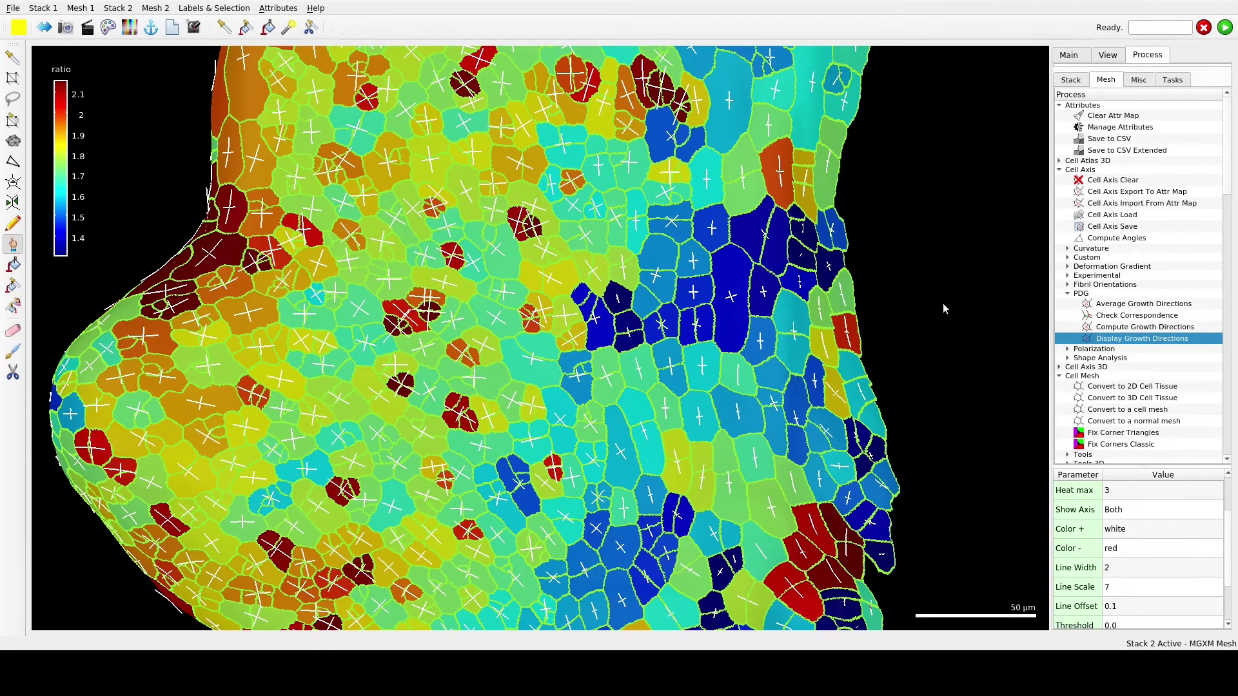
# - Examine the growth direction crosses across the whole leaf mesh, including the lower basal cells and the lobed left margin
pyautogui.scroll(-5, 943, 308)
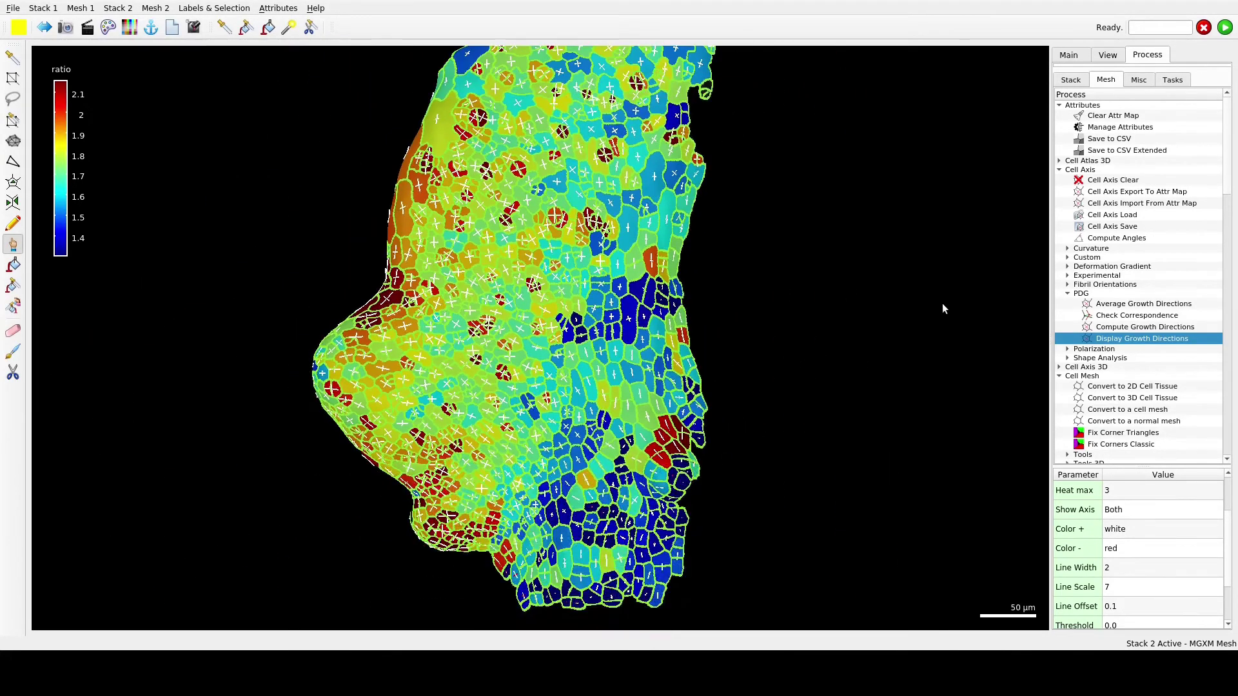
pyautogui.scroll(3, 942, 308)
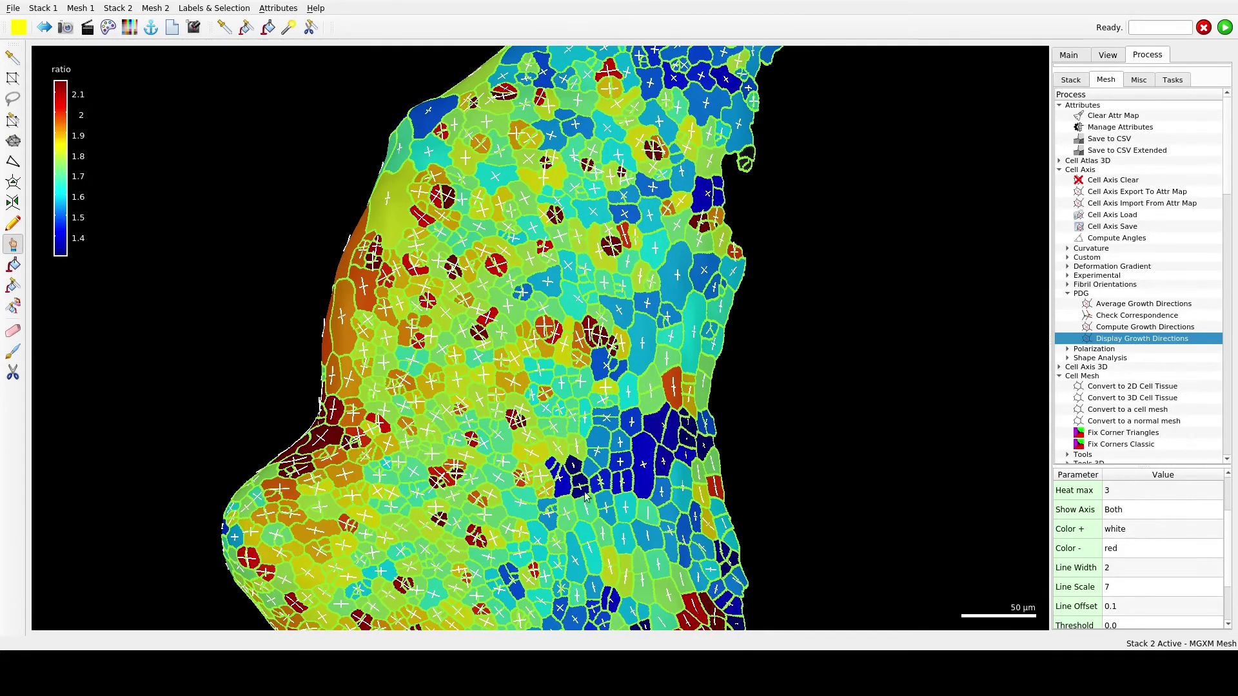
pyautogui.moveTo(584, 492); pyautogui.dragTo(600, 299, button='right')
pyautogui.scroll(4, 600, 299)
pyautogui.moveTo(786, 309); pyautogui.dragTo(720, 347, button='right')
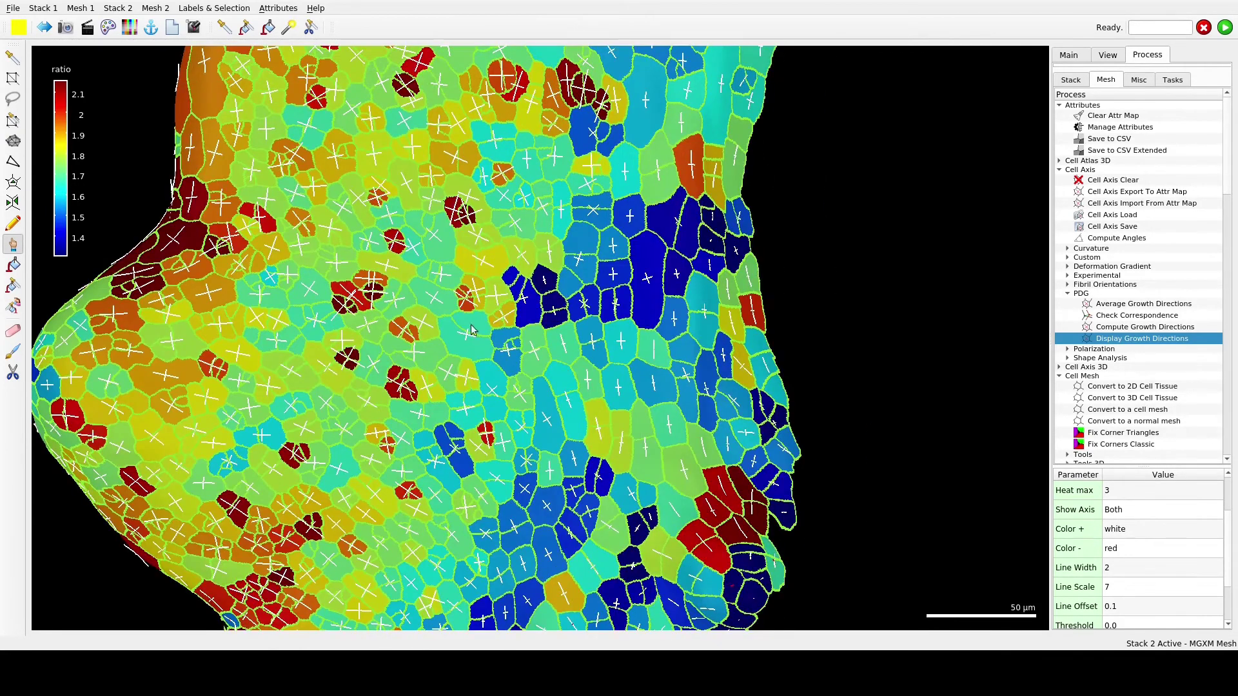
pyautogui.moveTo(472, 324); pyautogui.dragTo(510, 227, button='right')
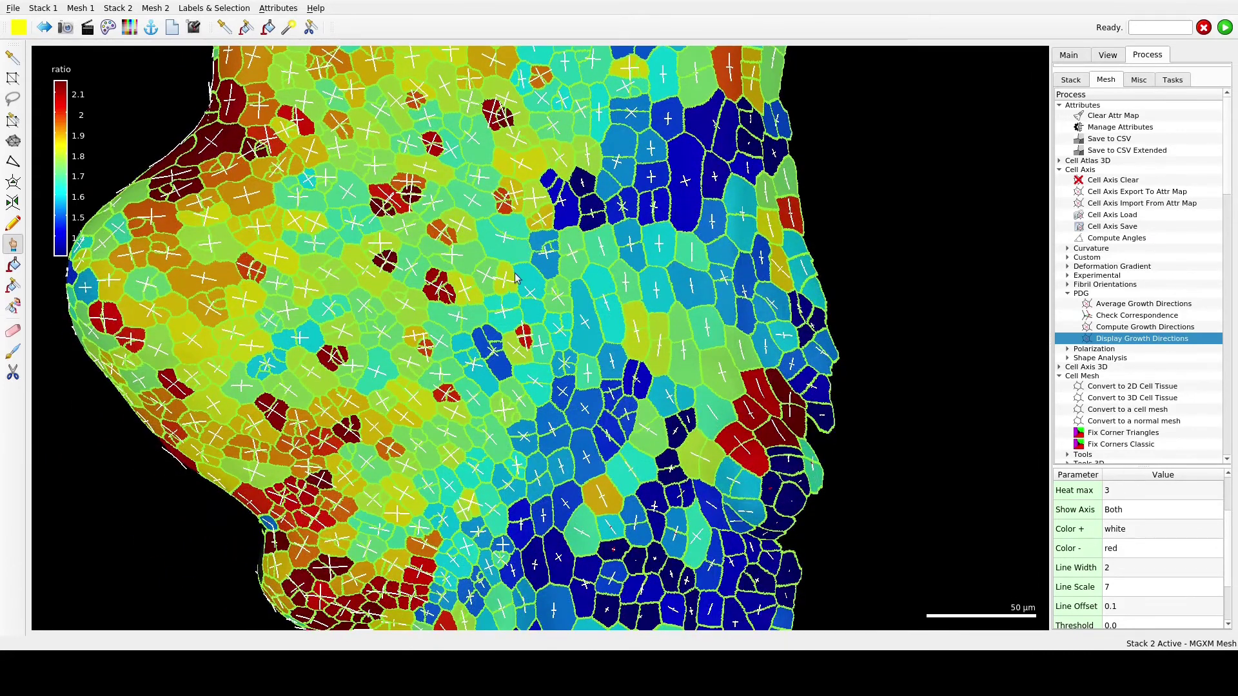
pyautogui.moveTo(504, 310); pyautogui.dragTo(498, 198, button='right')
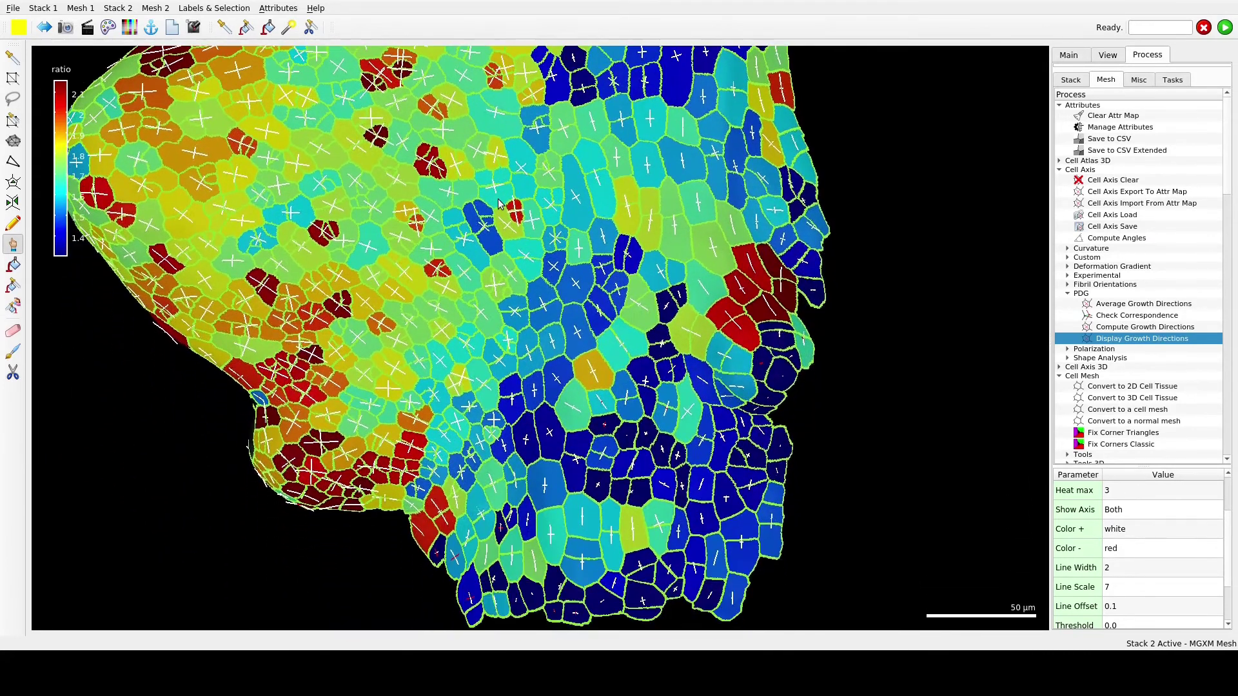
pyautogui.moveTo(583, 453); pyautogui.dragTo(552, 387, button='right')
pyautogui.scroll(5, 552, 389)
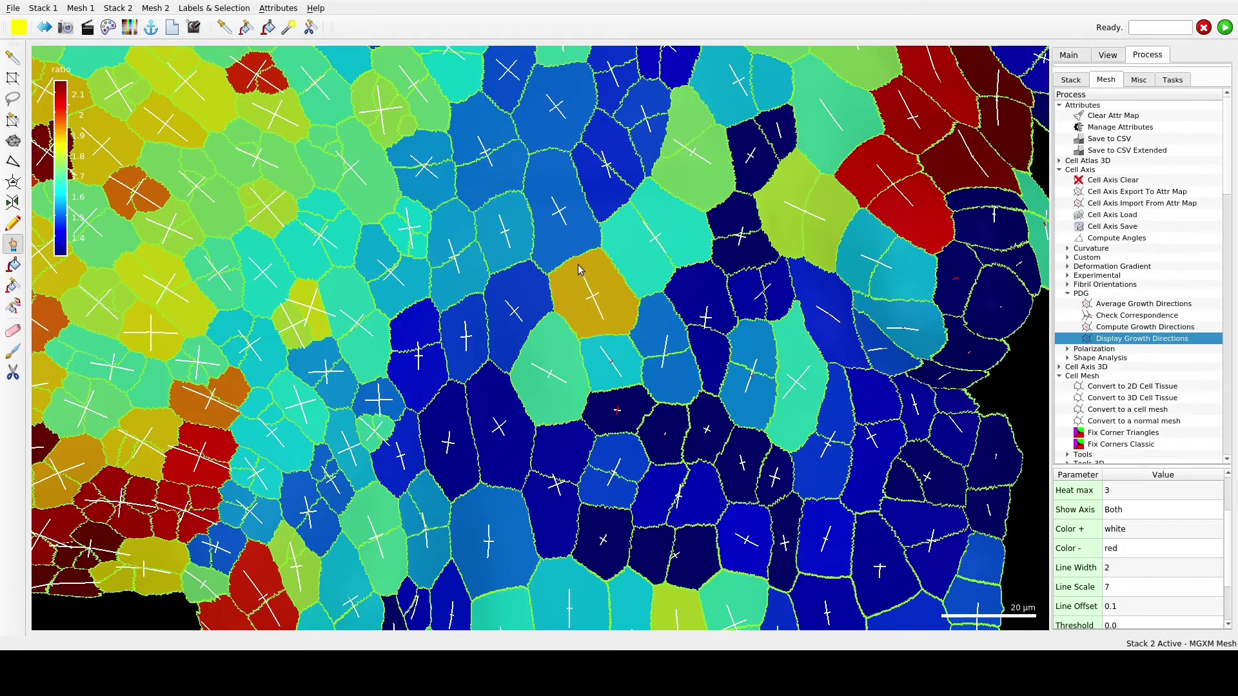
pyautogui.moveTo(227, 346); pyautogui.dragTo(767, 281, button='right')
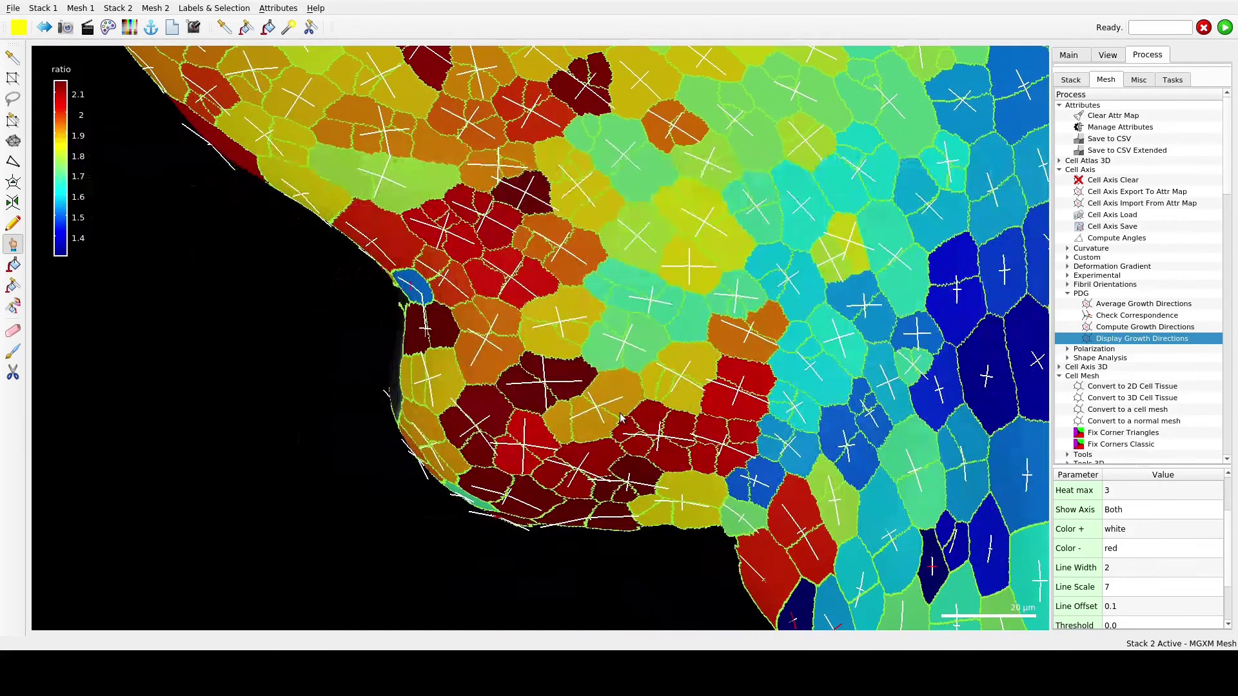
pyautogui.moveTo(476, 100); pyautogui.dragTo(582, 465, button='right')
pyautogui.scroll(-4, 566, 405)
pyautogui.moveTo(668, 343); pyautogui.dragTo(704, 528)
pyautogui.scroll(-3, 787, 452)
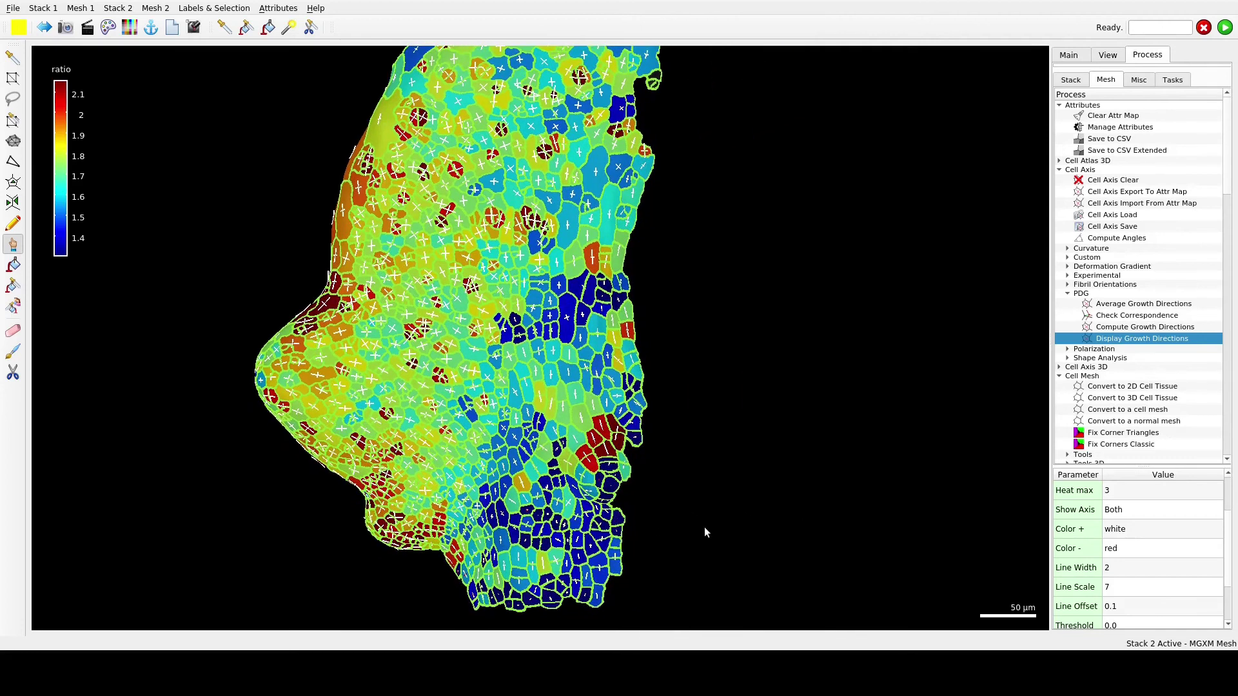
pyautogui.moveTo(806, 518); pyautogui.dragTo(503, 580)
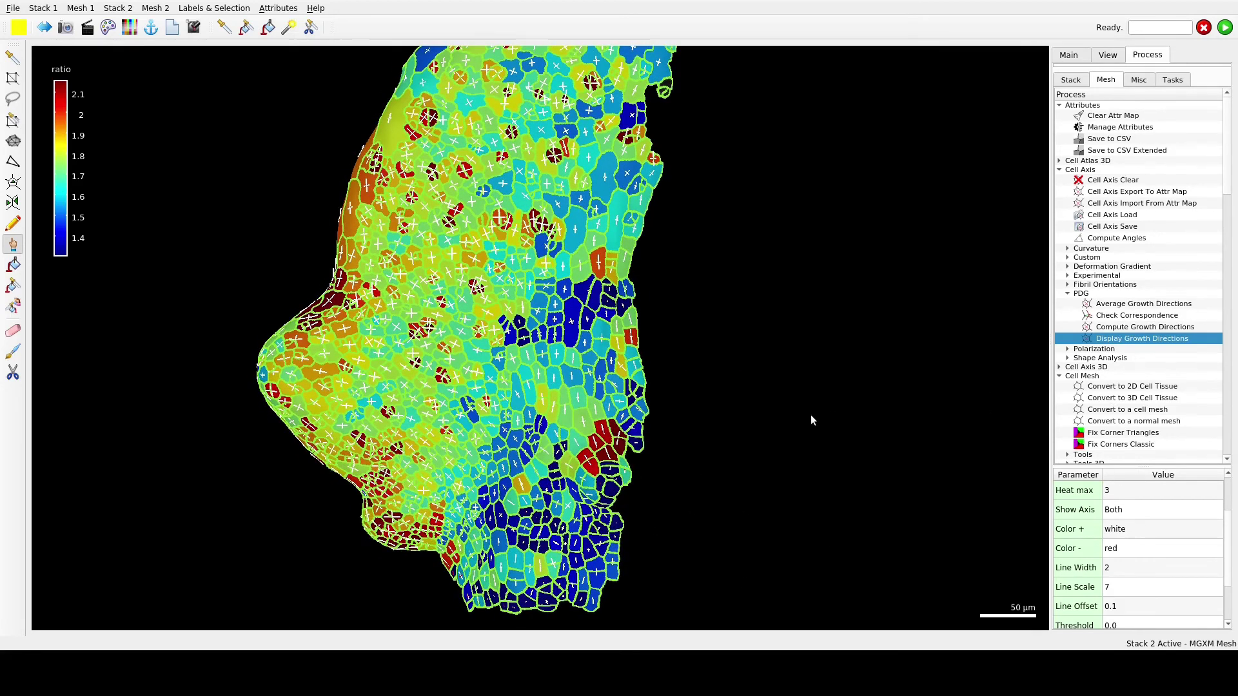
pyautogui.scroll(-2, 811, 415)
pyautogui.moveTo(798, 442); pyautogui.dragTo(782, 459)
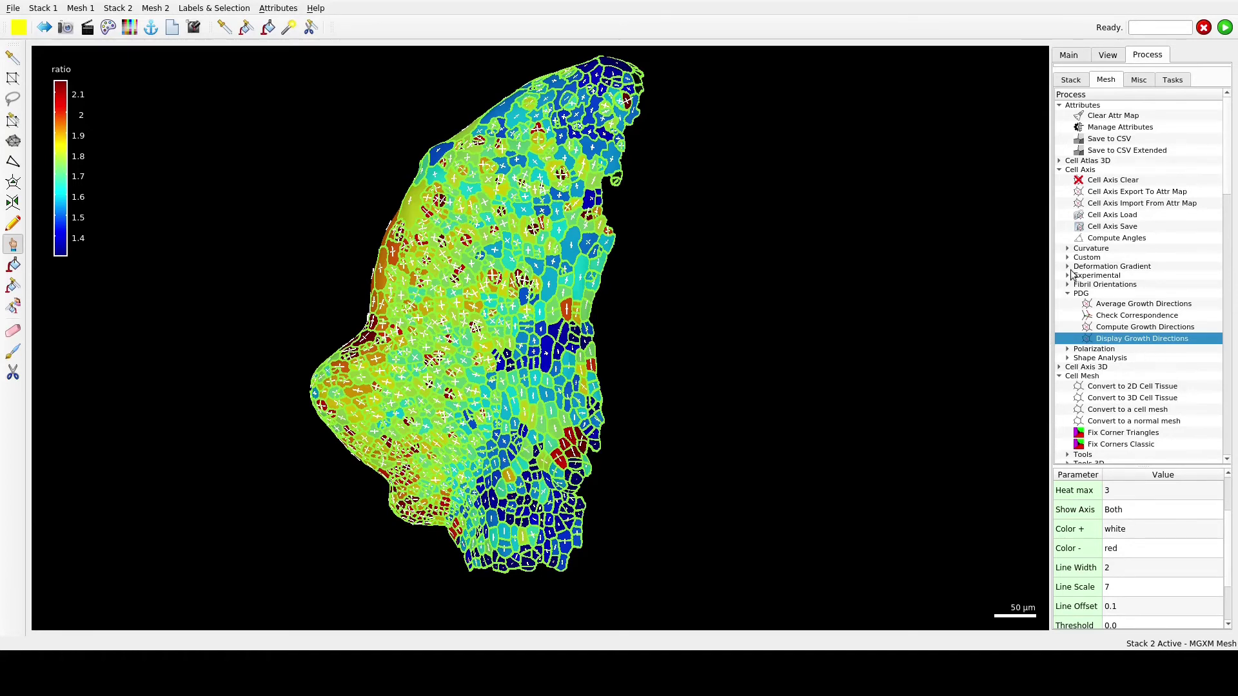
# - Run Cell Axis Save with Data set to Original Tensor, exporting the growth directions as PDGs in the meshes folder
pyautogui.click(1110, 227)
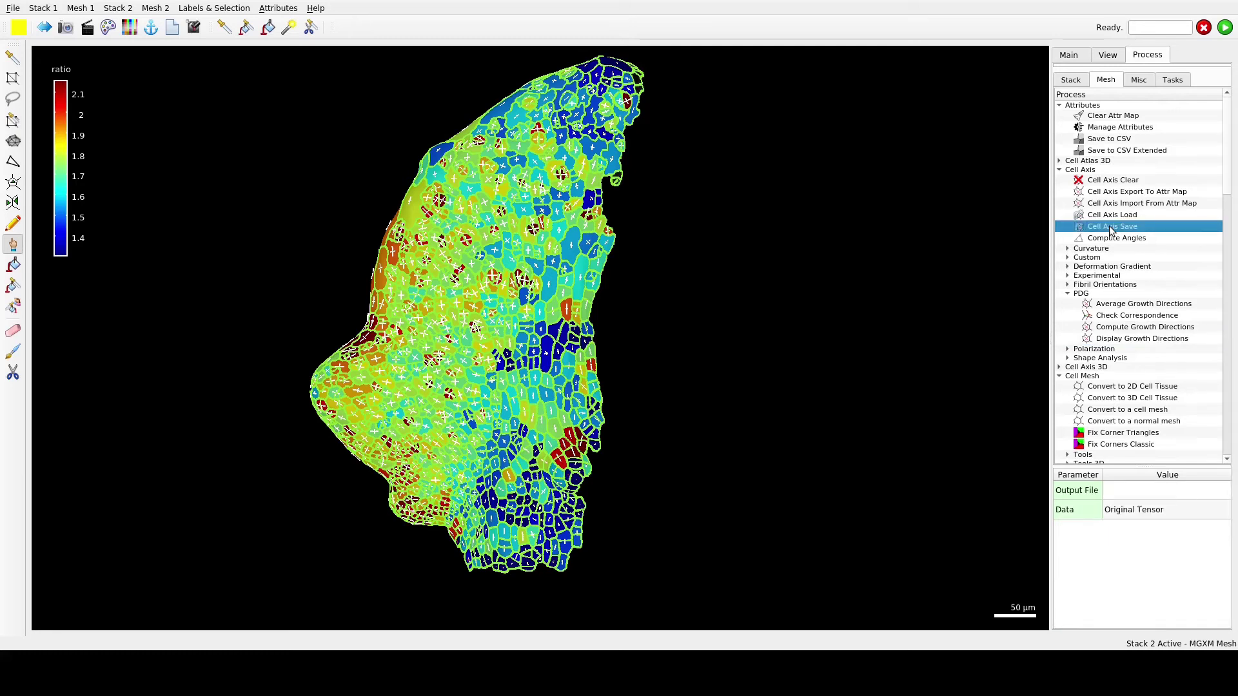
pyautogui.click(1223, 28)
pyautogui.write('PDGs')
pyautogui.press('Return')
# - Switch to the meshes folder in the file manager and open PDGs.csv in the spreadsheet program with the offered import settings
pyautogui.click(98, 676)
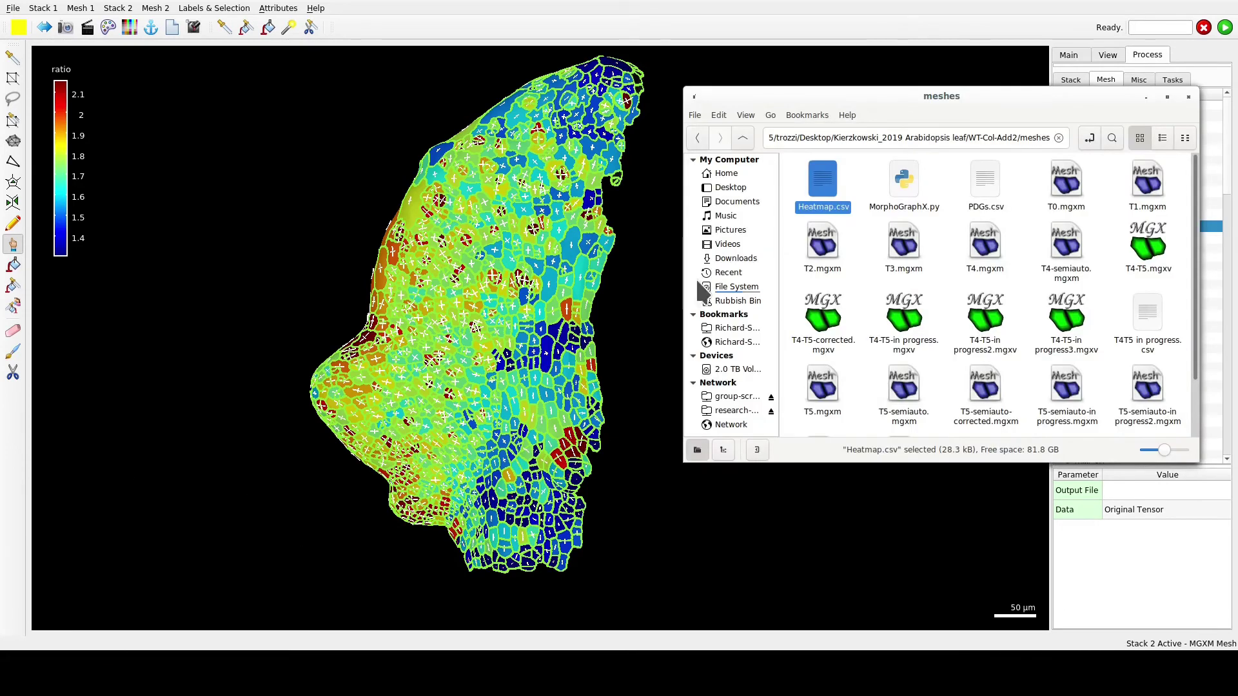
pyautogui.doubleClick(991, 166)
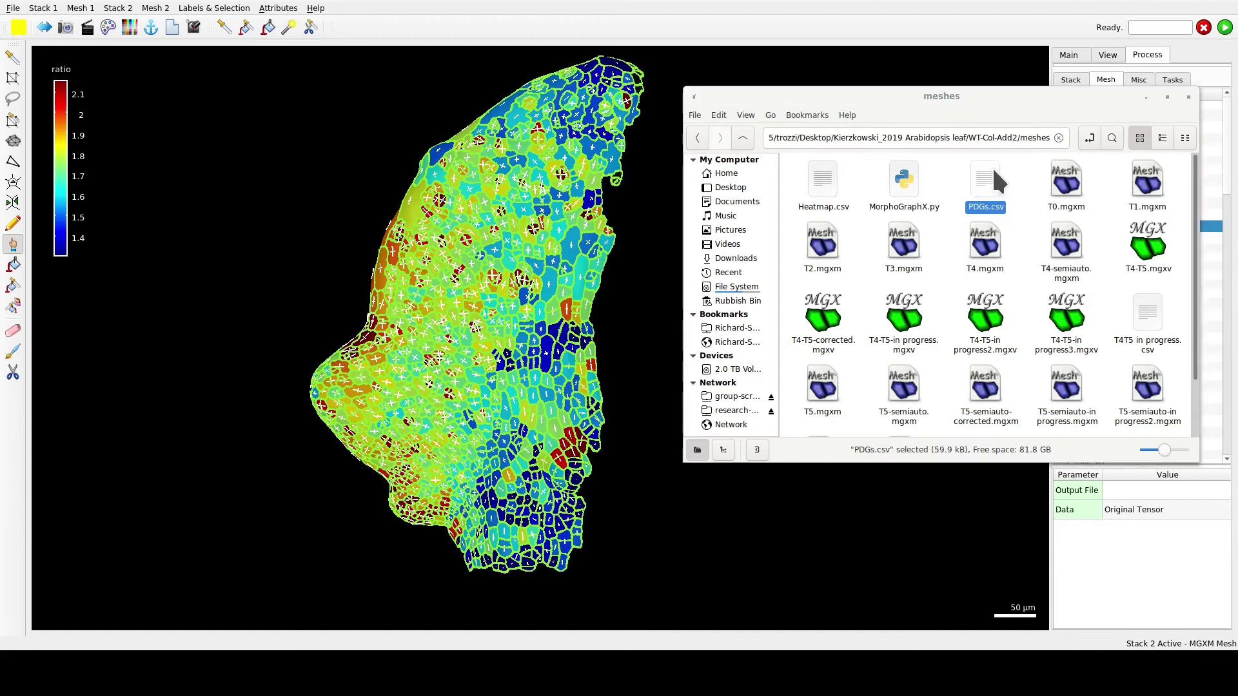
pyautogui.click(762, 503)
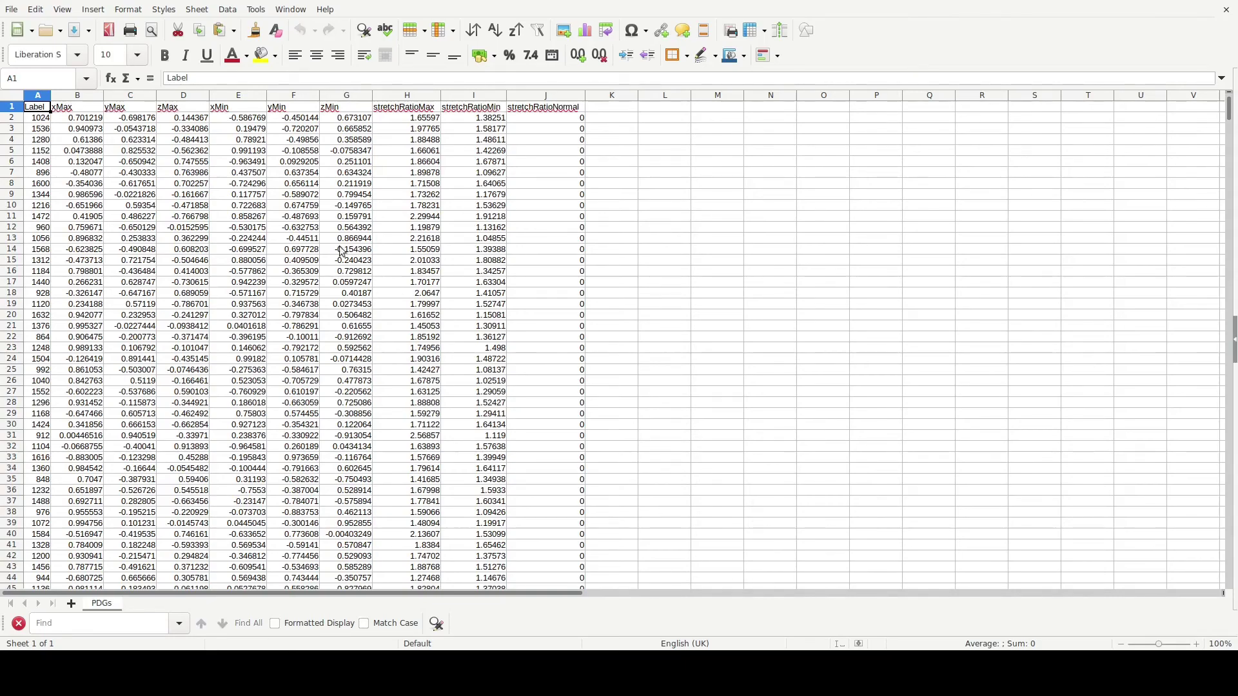
# - Examine the cell labels, the max and min direction vector columns and the stretch ratio columns, and return to MorphoGraphX
pyautogui.click(43, 120)
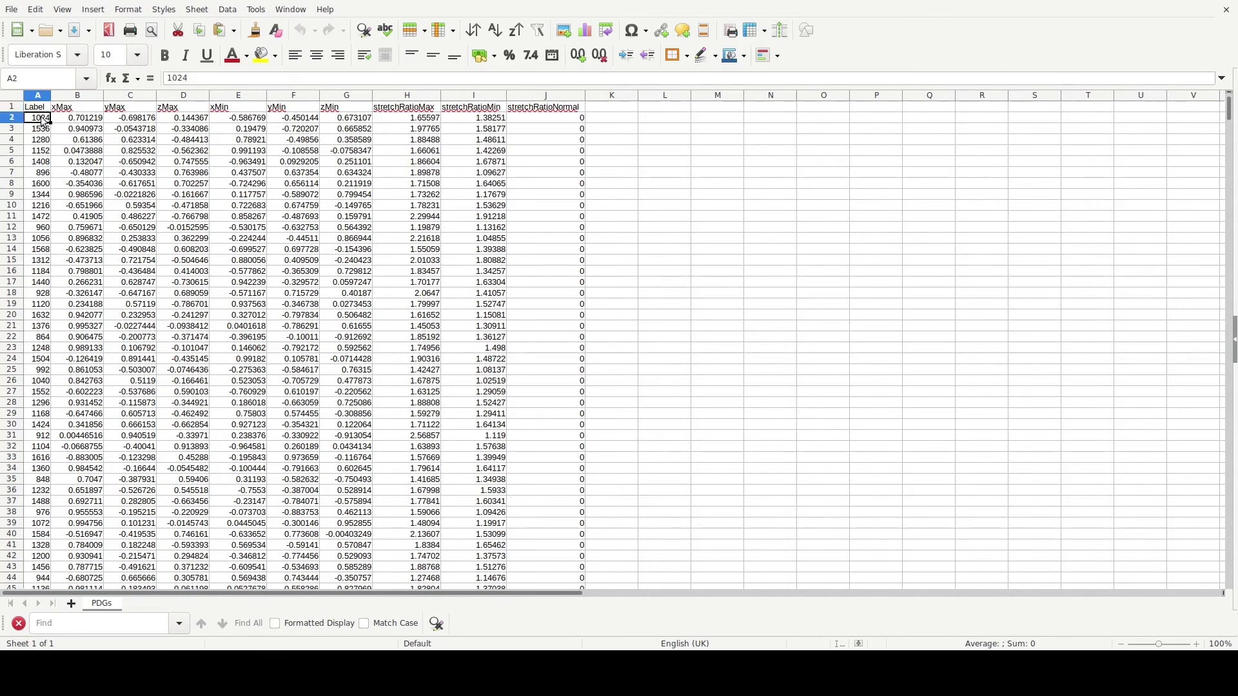
pyautogui.click(47, 131)
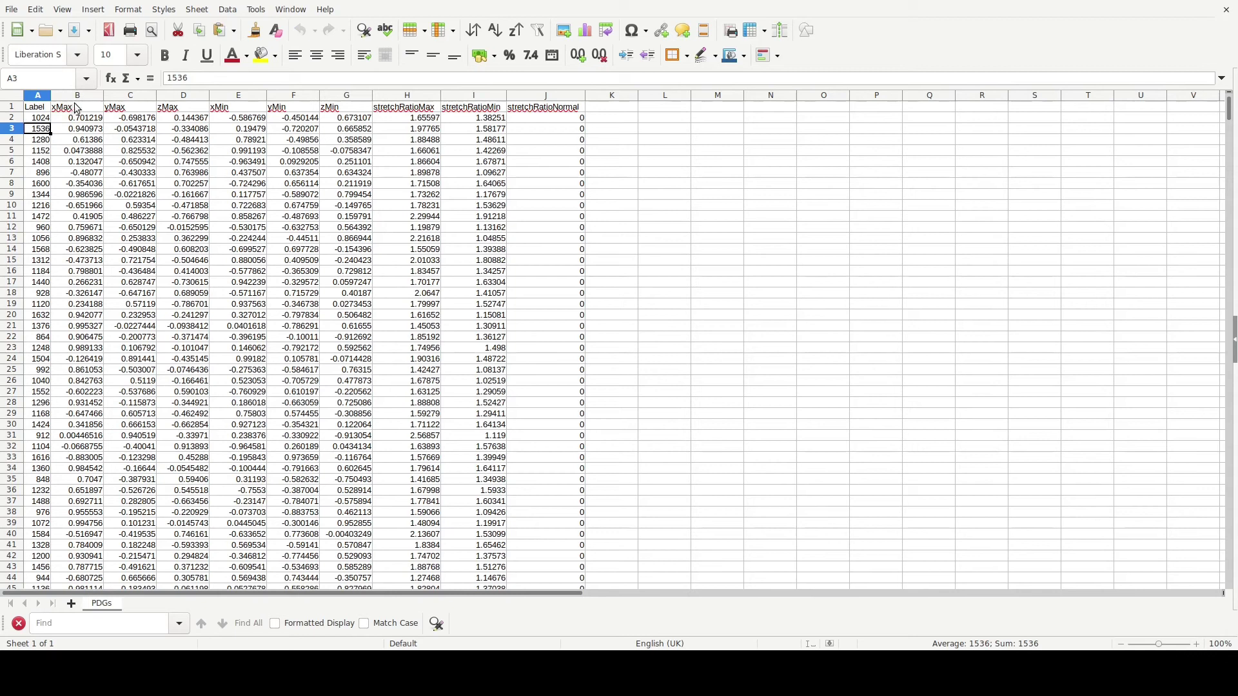
pyautogui.click(77, 108)
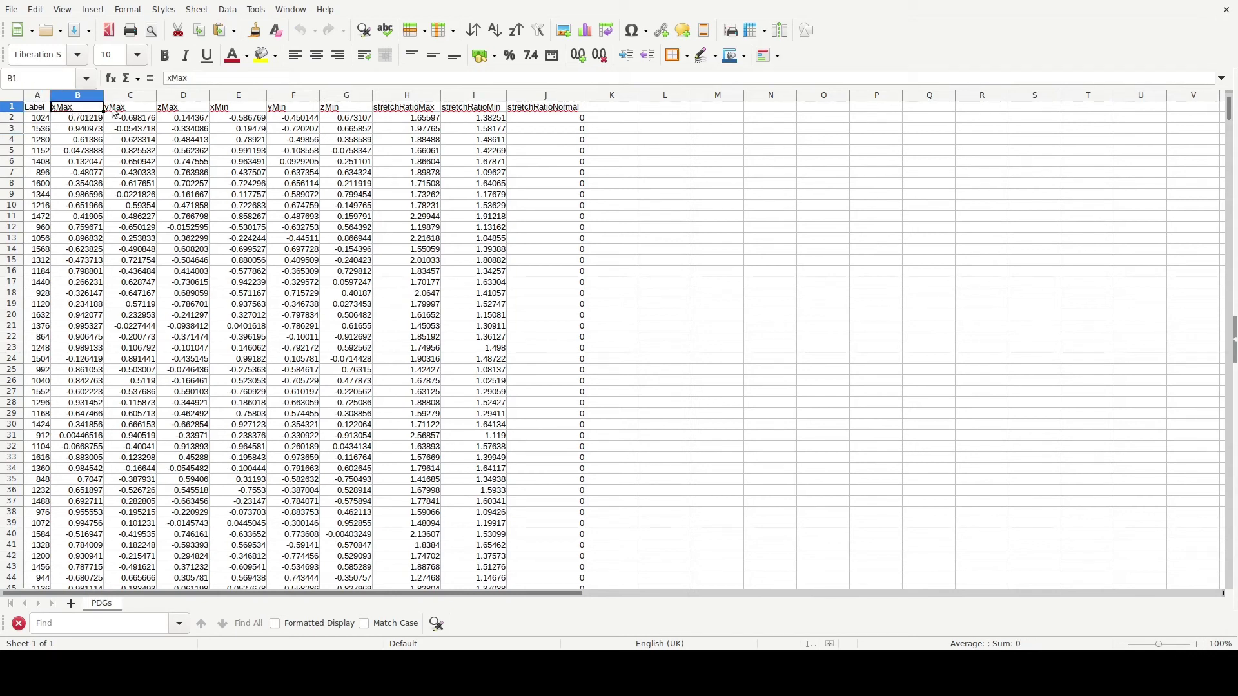
pyautogui.press('Right')
pyautogui.press('Right')
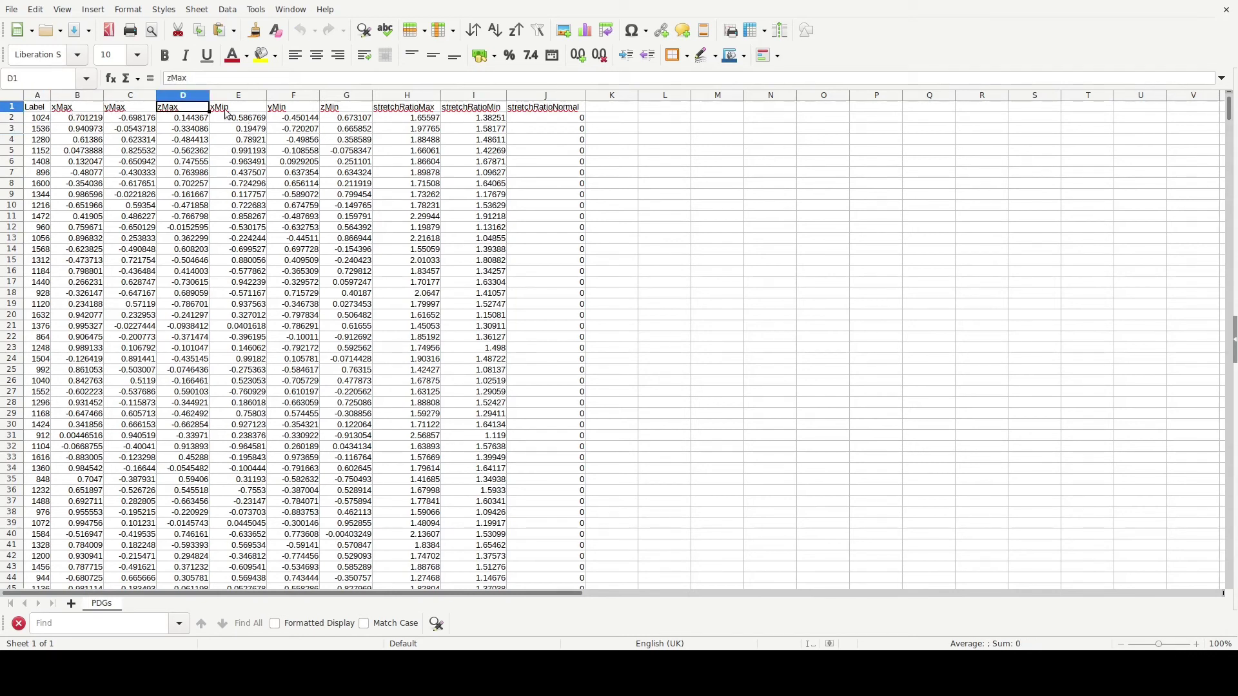
pyautogui.click(236, 110)
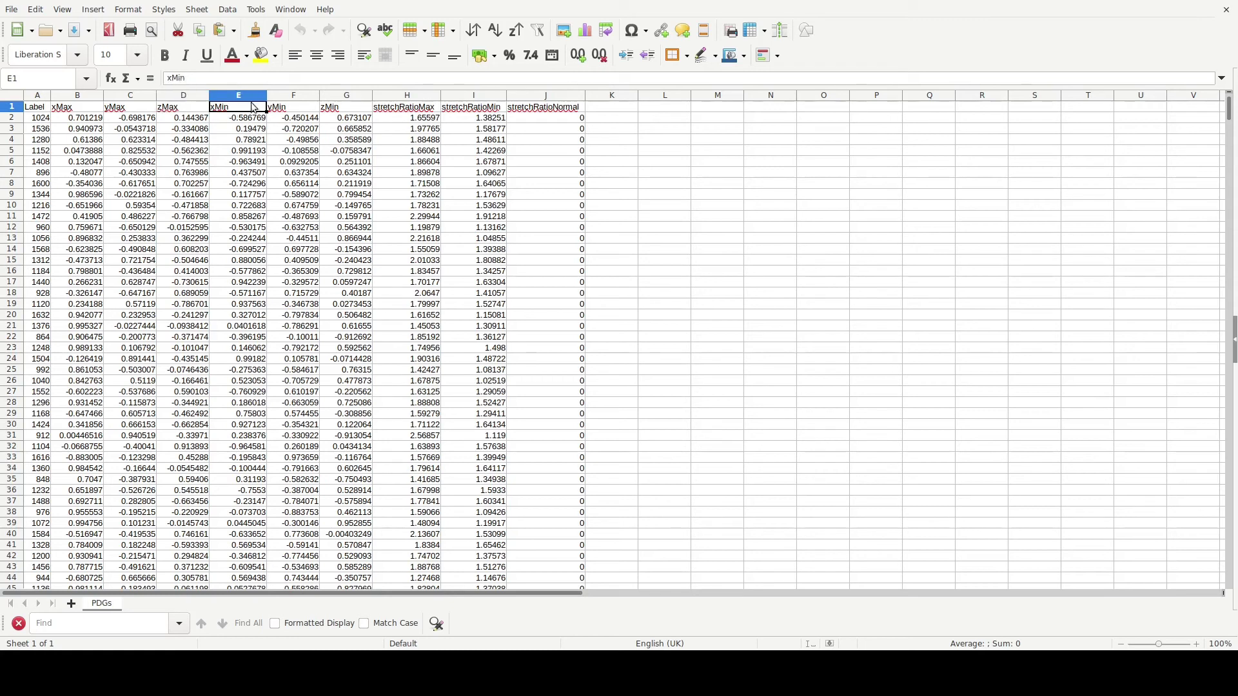
pyautogui.click(324, 108)
pyautogui.click(412, 109)
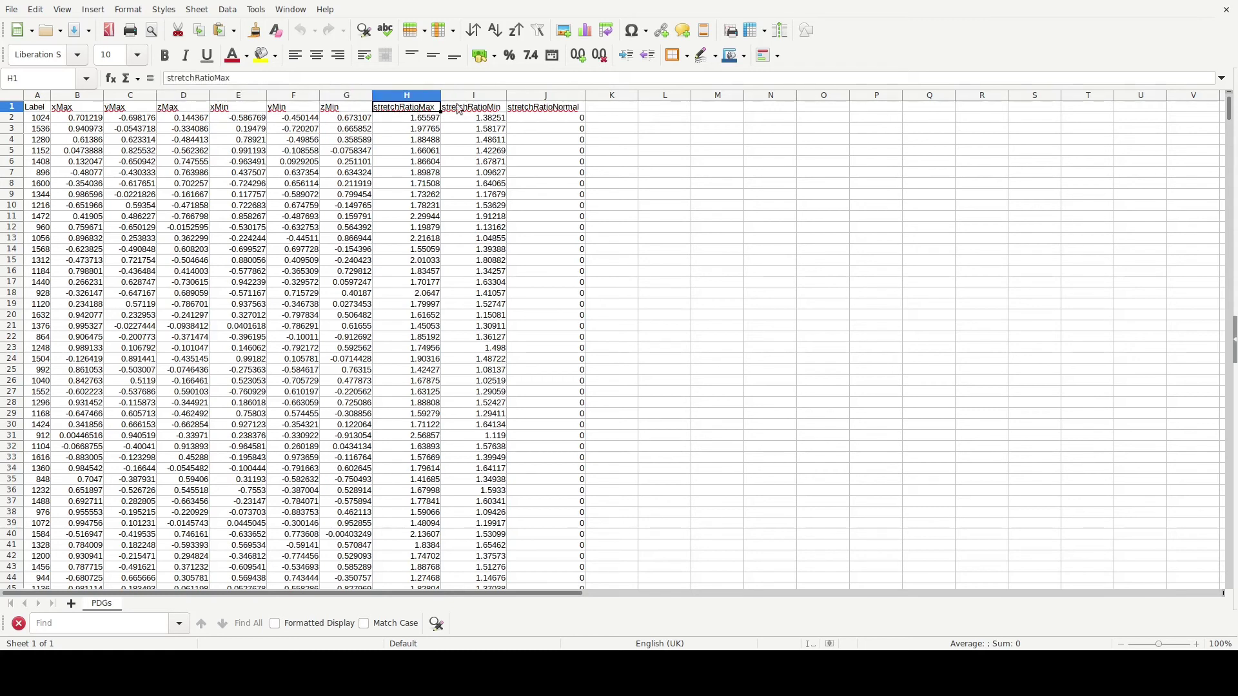
pyautogui.click(496, 109)
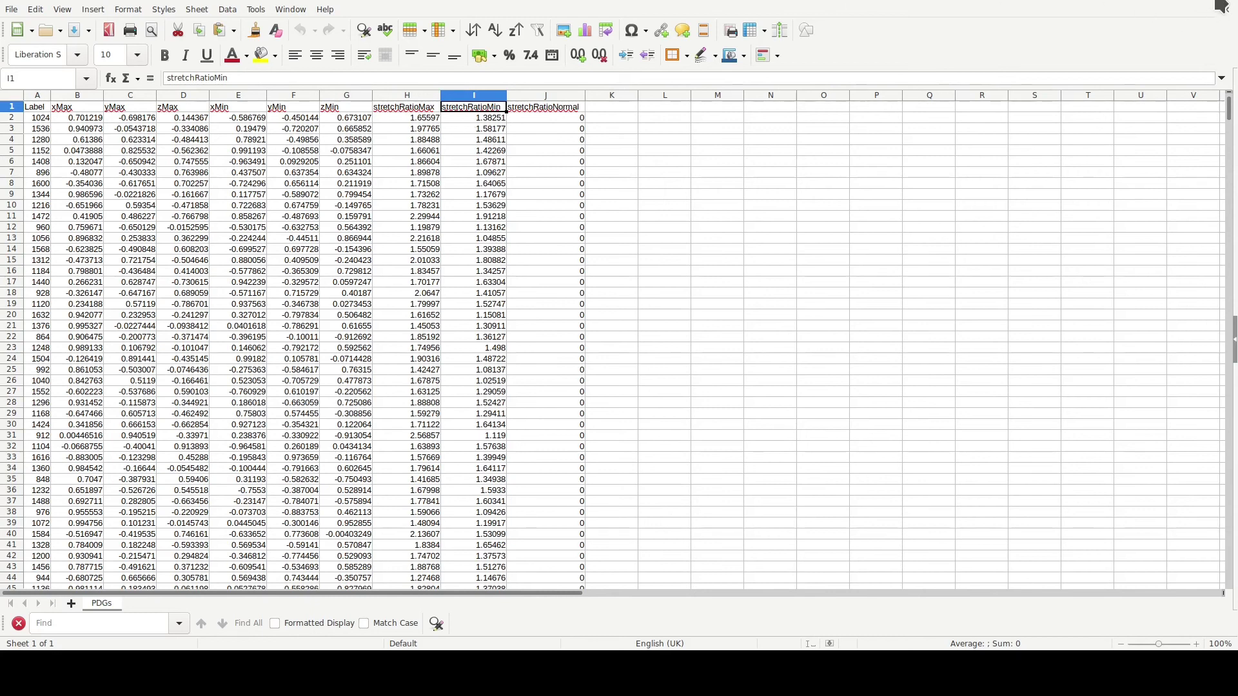
pyautogui.click(1227, 9)
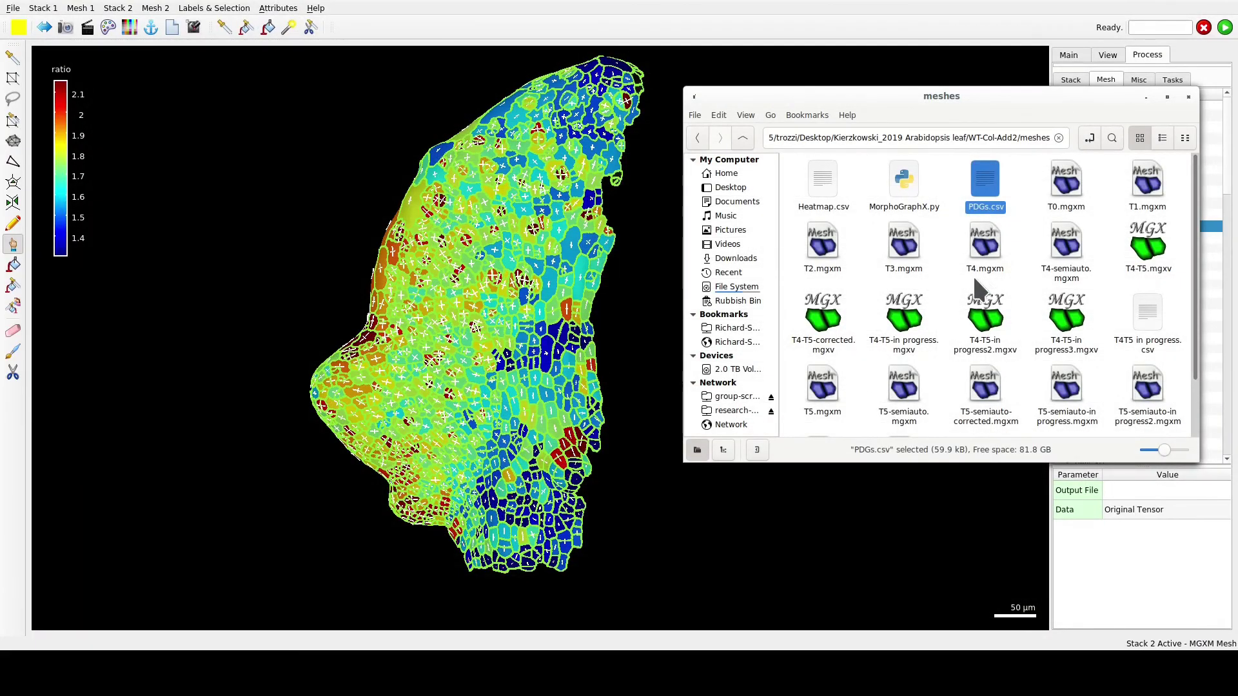
pyautogui.click(914, 3)
# - Clear the cell axes from the Stack 2 mesh and reload them from PDGs.csv using Cell Axis Load with Type PDG
pyautogui.click(1116, 180)
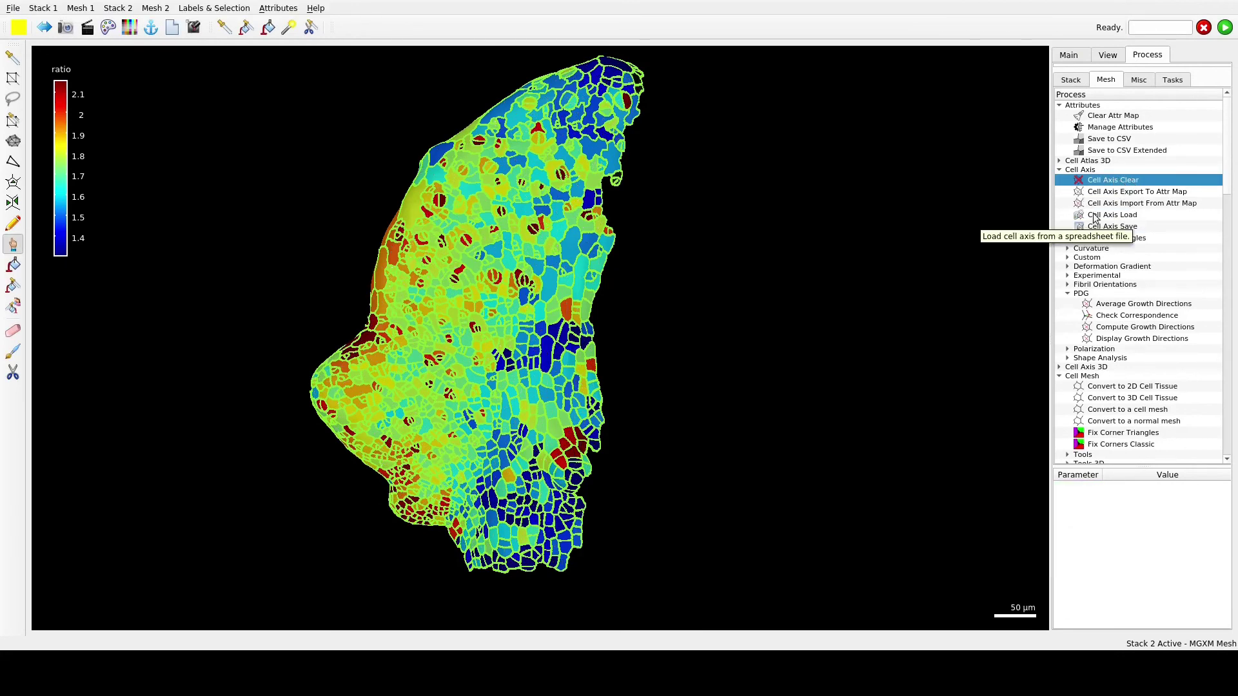
pyautogui.doubleClick(1125, 217)
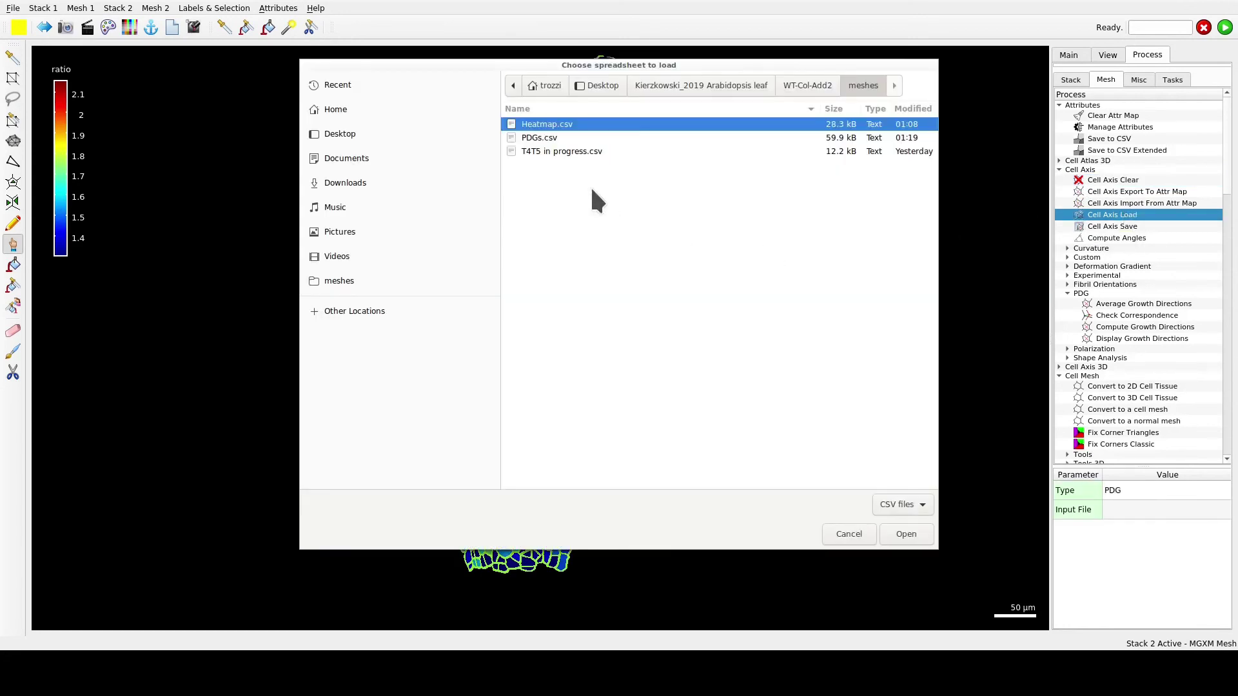
pyautogui.click(544, 138)
pyautogui.click(907, 534)
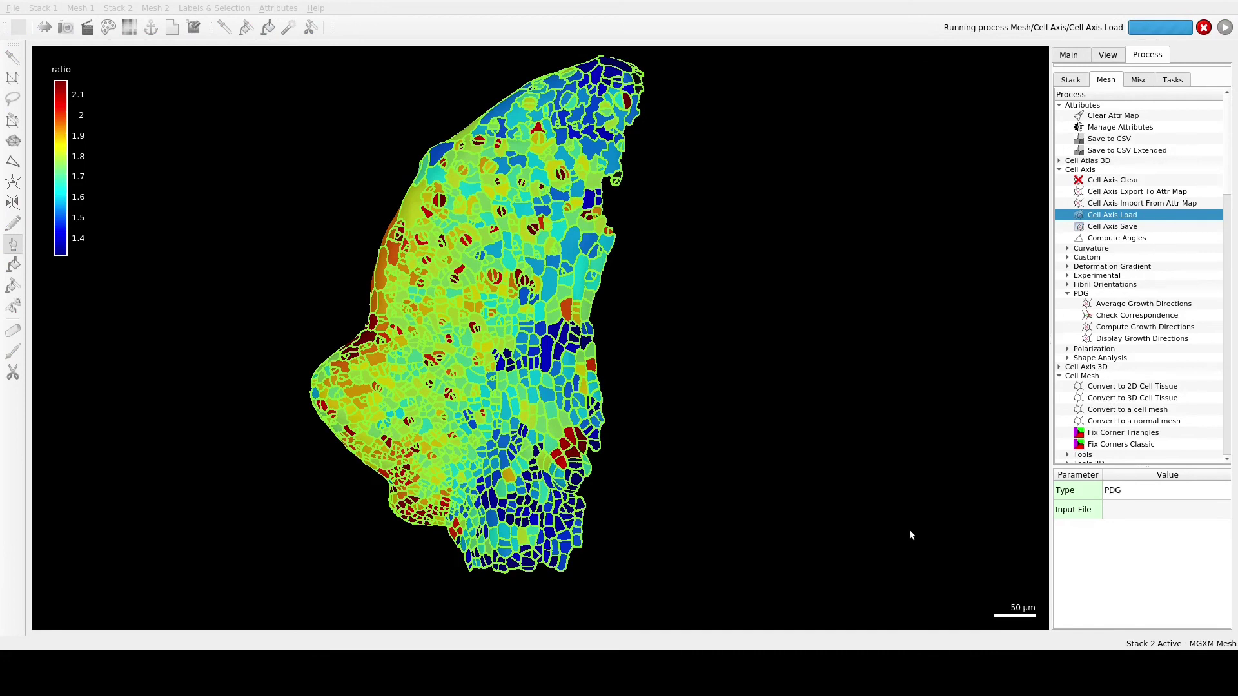
pyautogui.scroll(1, 573, 416)
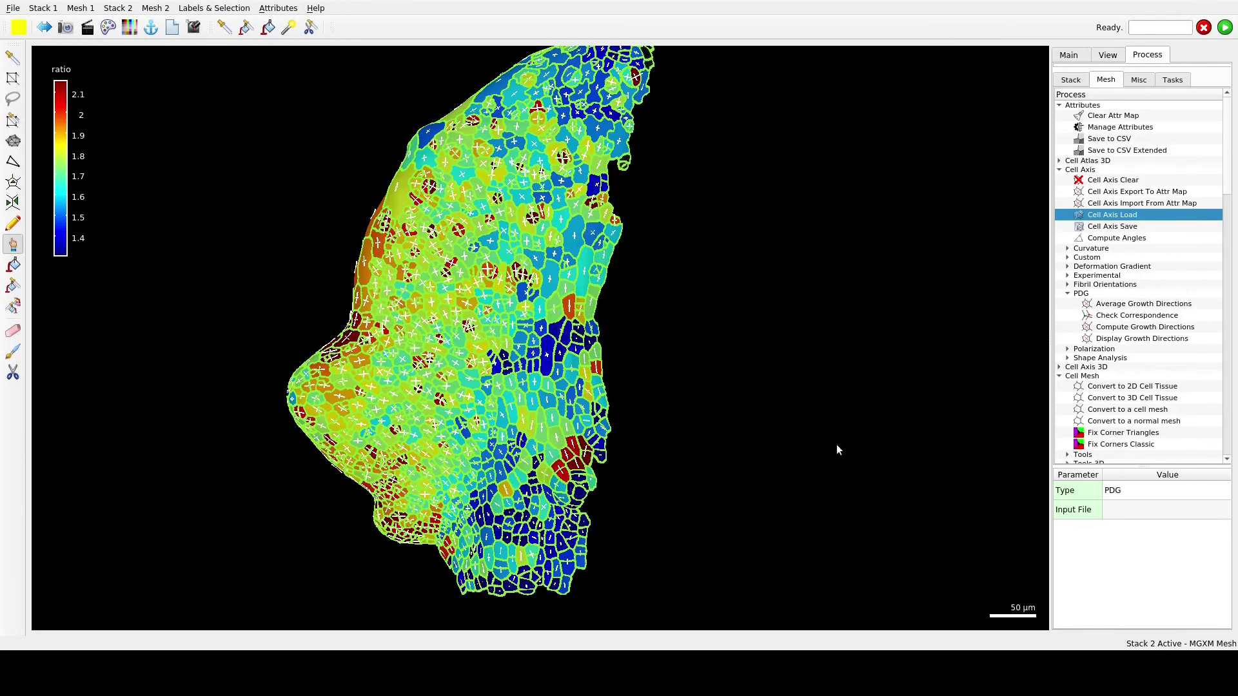